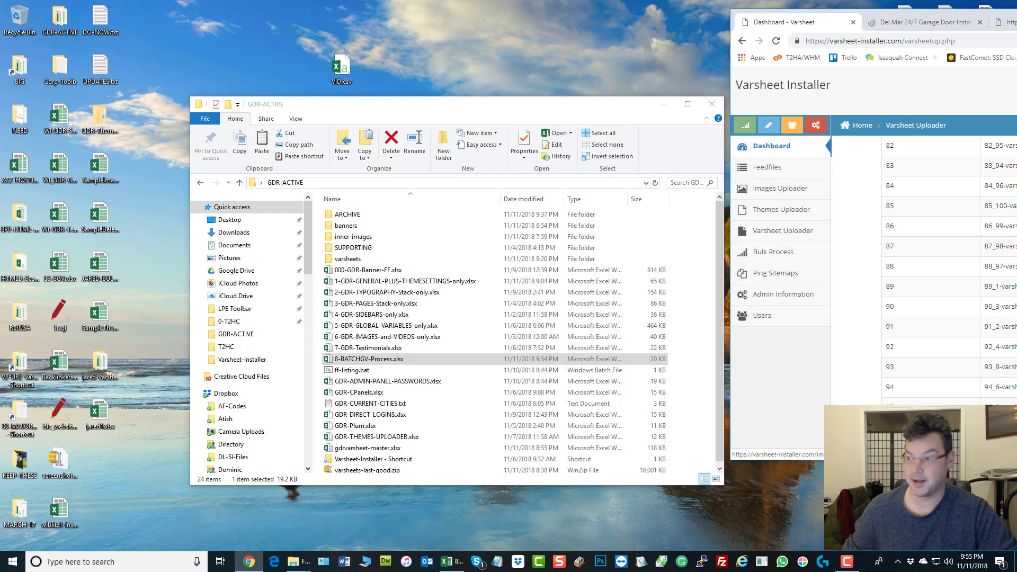
Step: Drag the Varsheet Installer browser window over the GDR-ACTIVE folder to show varsheets 82–97
left_click_drag(1016, 22, 797, 51)
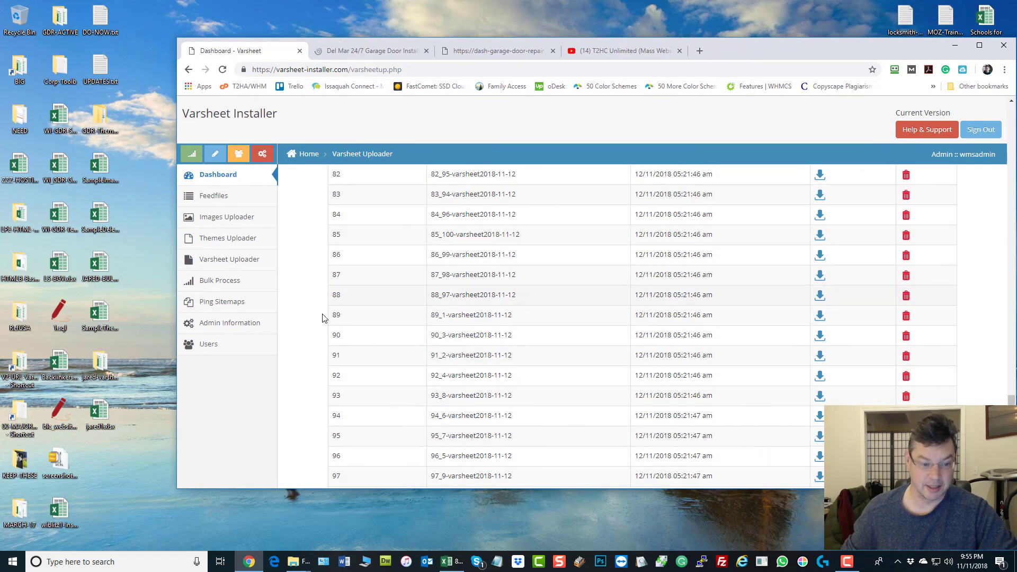
Step: Go to the Batch Global Variables Bulk Process page, then shift the browser right to uncover GDR-ACTIVE
left_click(219, 280)
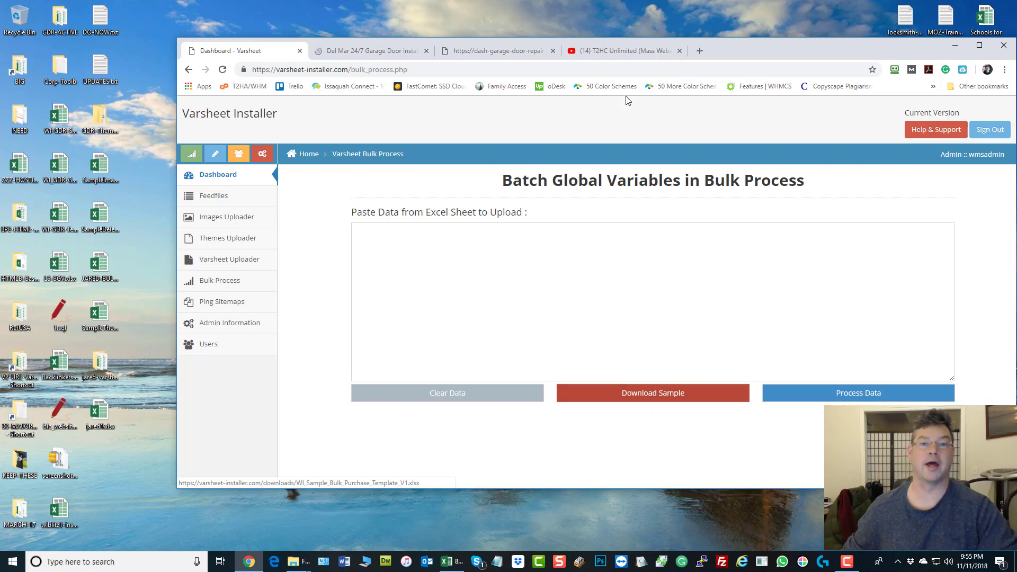
left_click_drag(772, 49, 1016, 94)
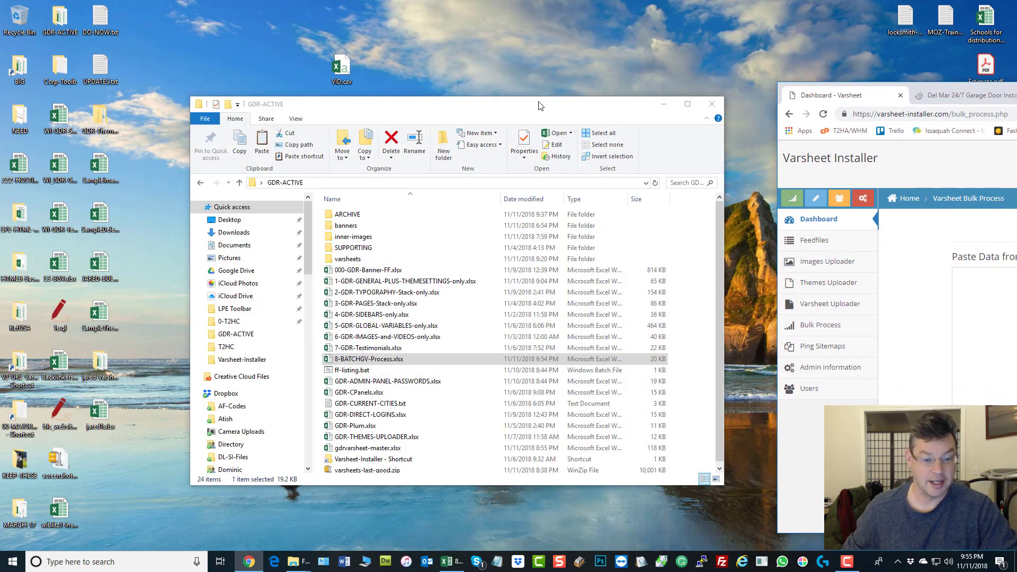
Step: Open 8-BATCHGV-Process.xlsx from the GDR-ACTIVE folder in Excel
double_click(363, 362)
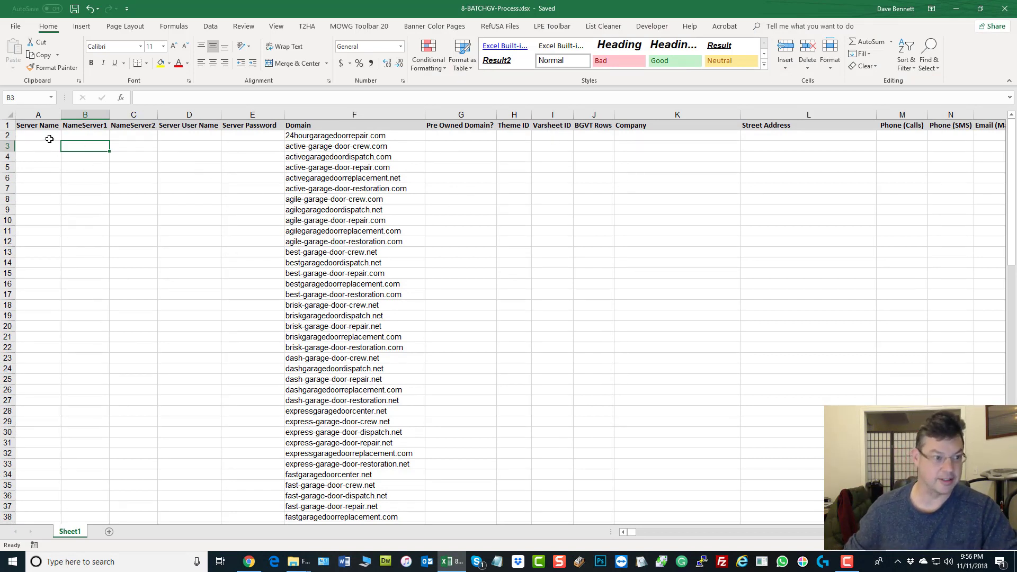
left_click(38, 123)
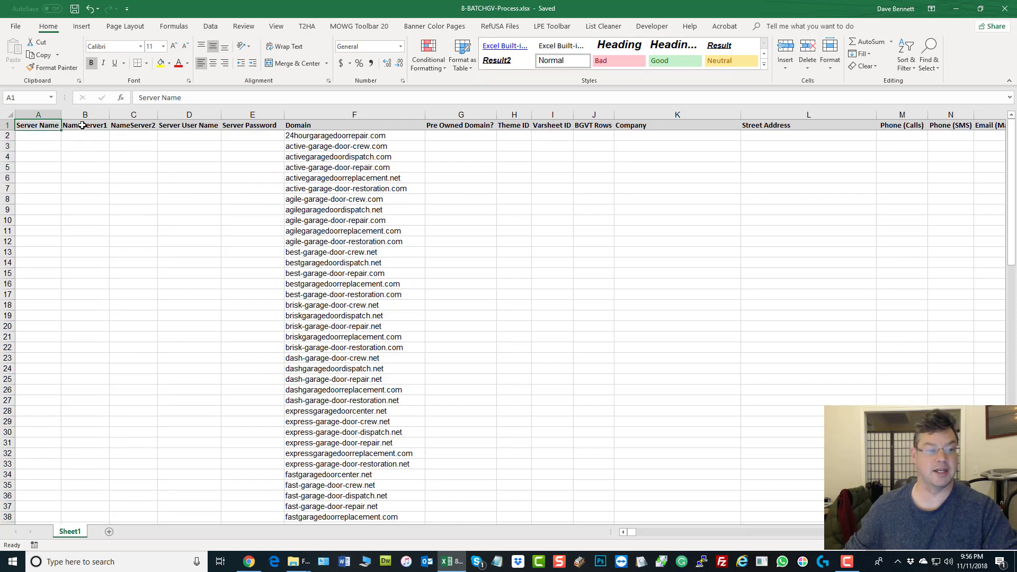
left_click(84, 127)
left_click(125, 128)
left_click(173, 126)
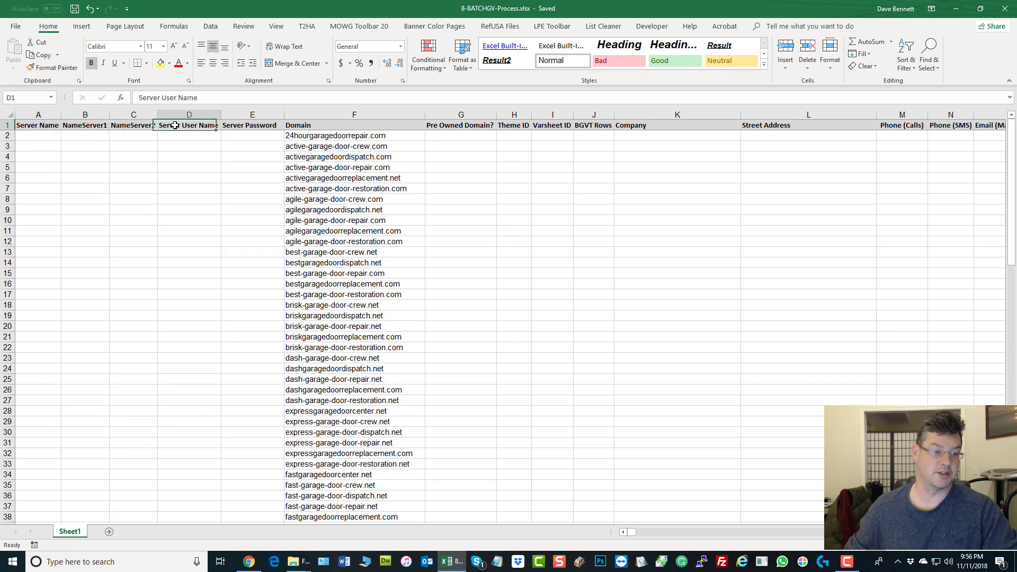
left_click(237, 128)
left_click(663, 231)
left_click(106, 210)
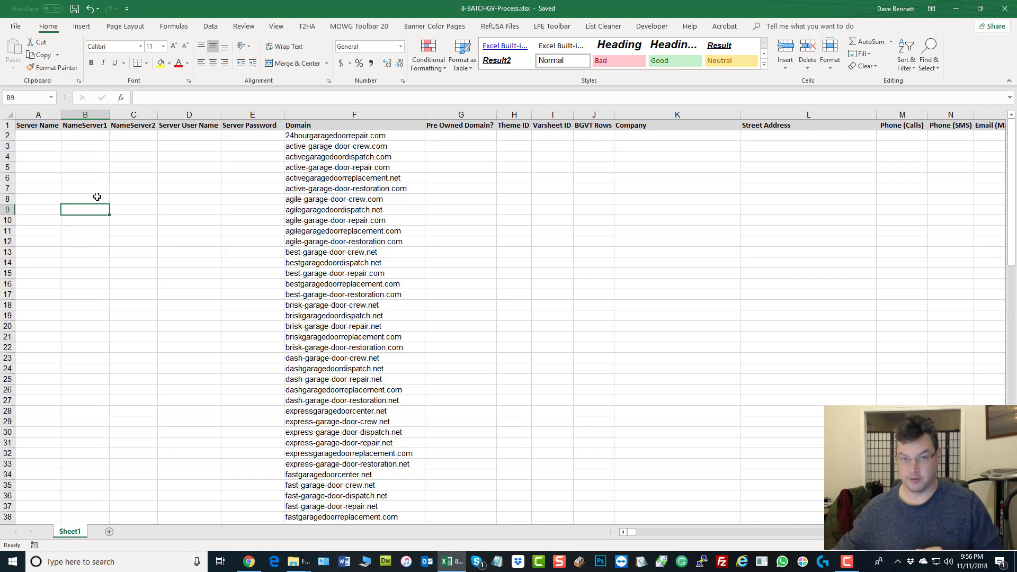
left_click_drag(26, 137, 261, 136)
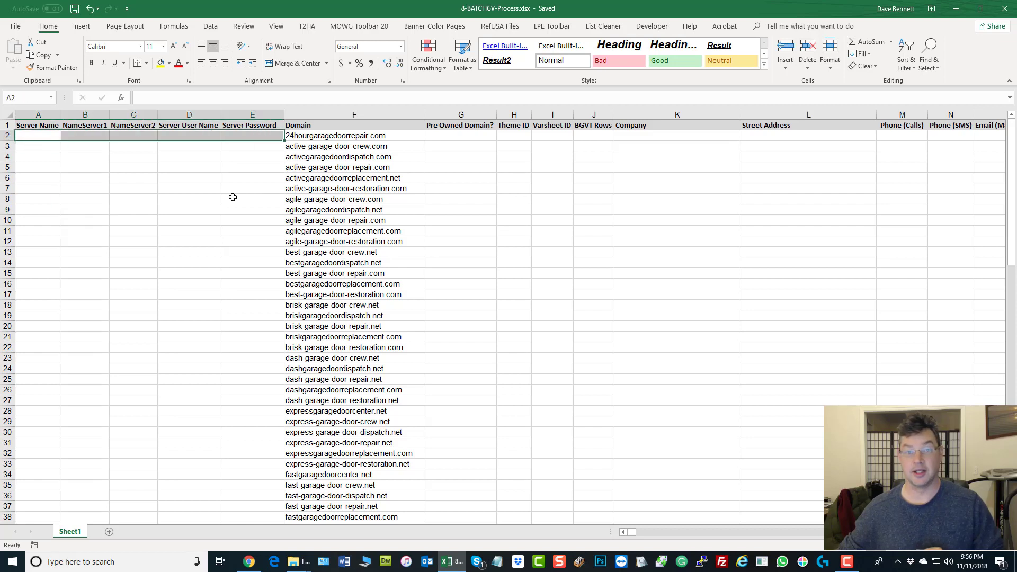
left_click(28, 137)
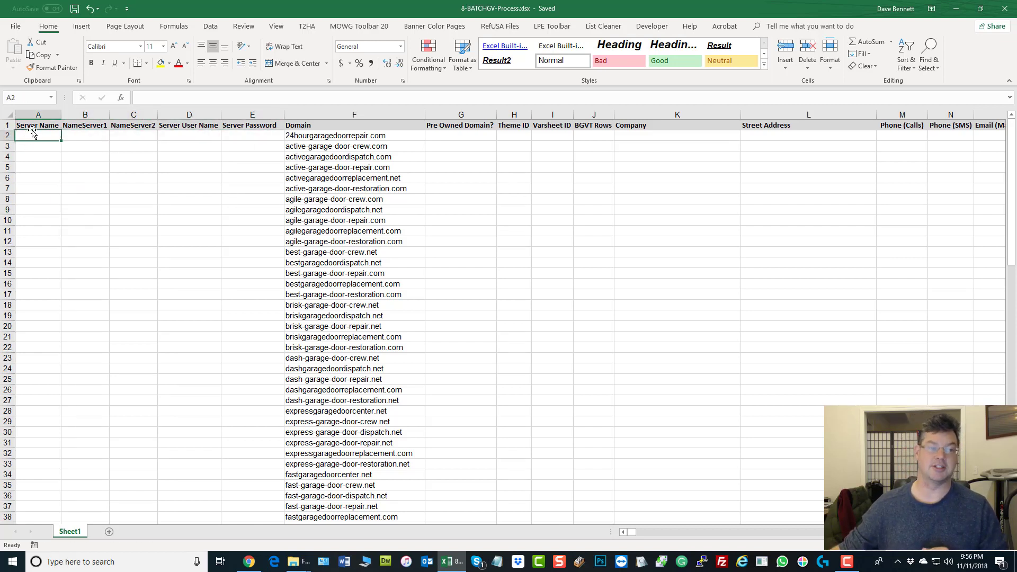
left_click(84, 138)
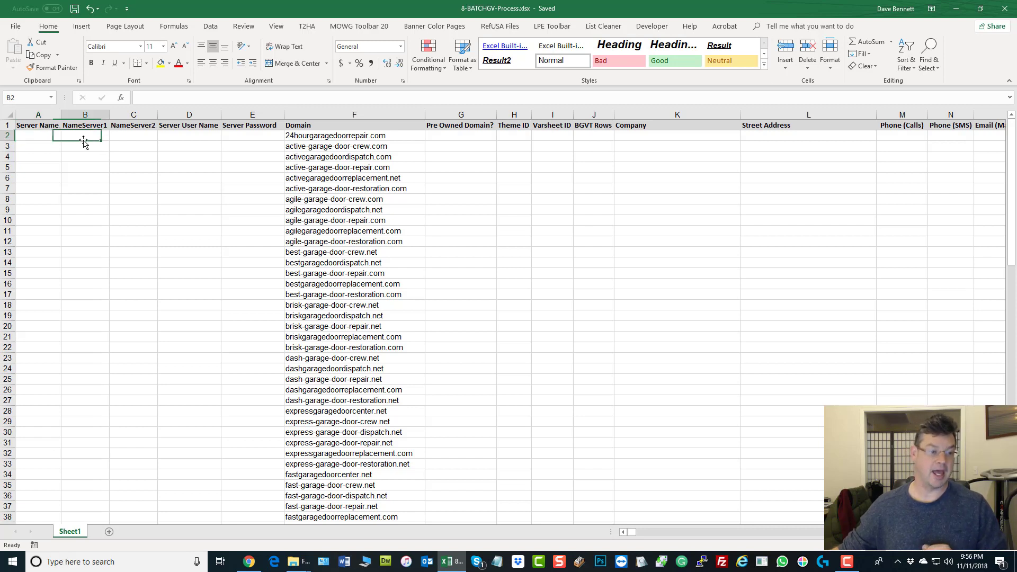
left_click(126, 137)
left_click(175, 138)
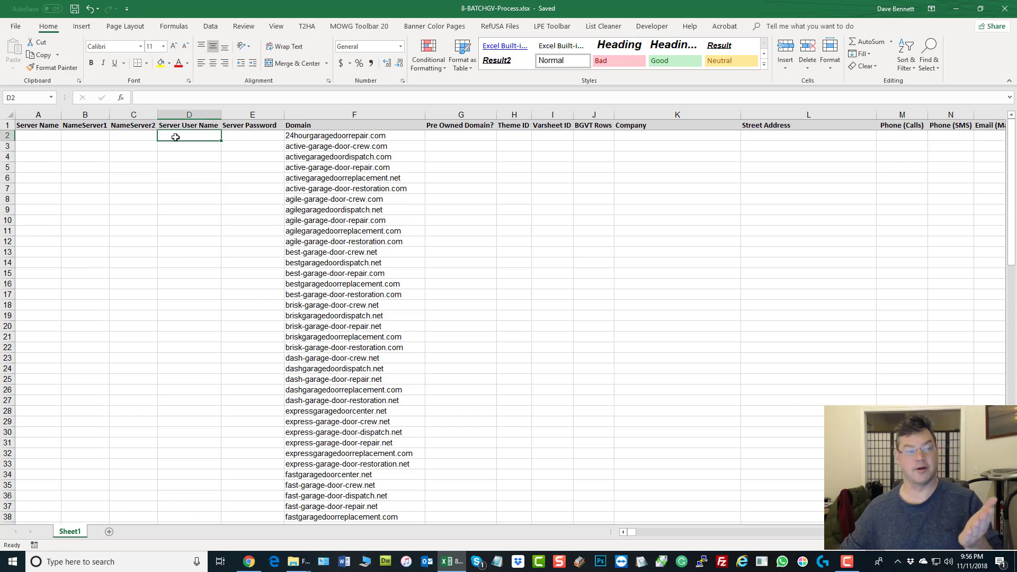
left_click(240, 139)
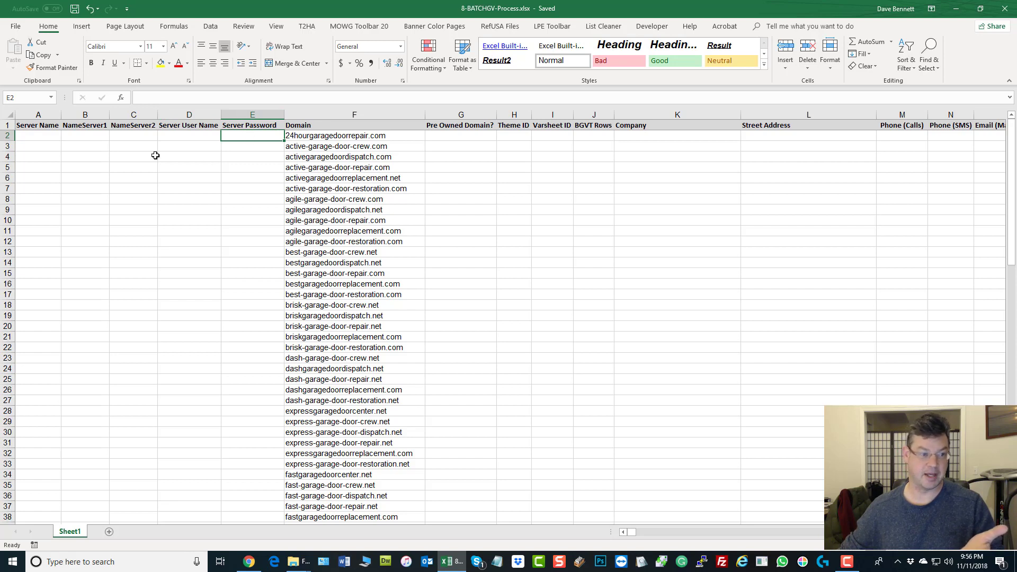
left_click(20, 139, "shift")
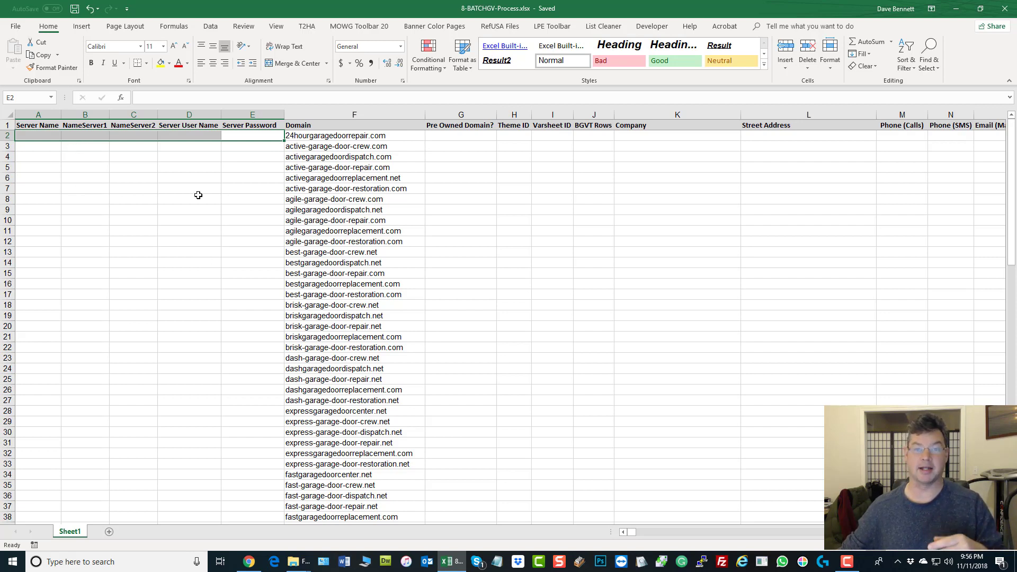
left_click(577, 211)
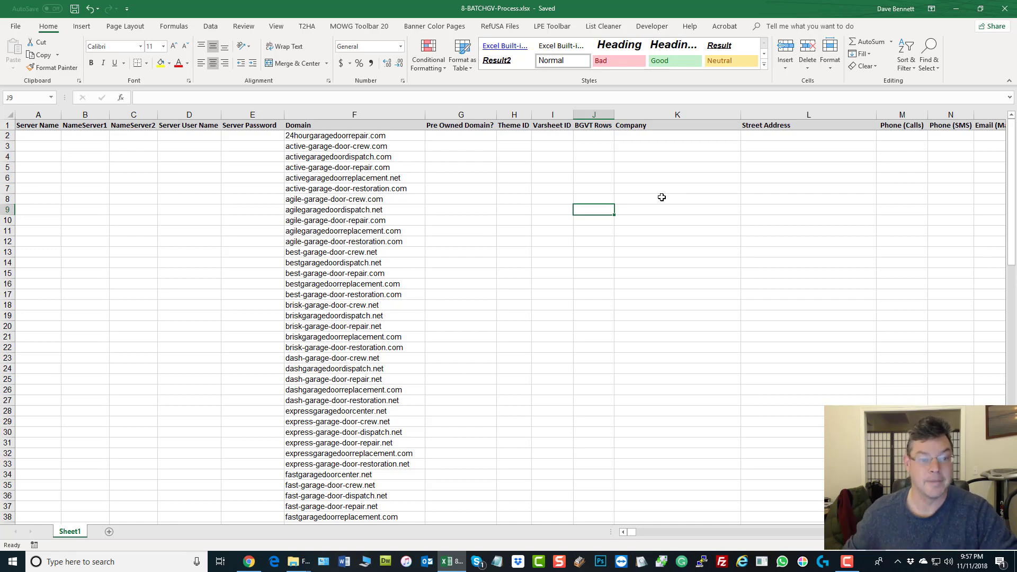
left_click(324, 114)
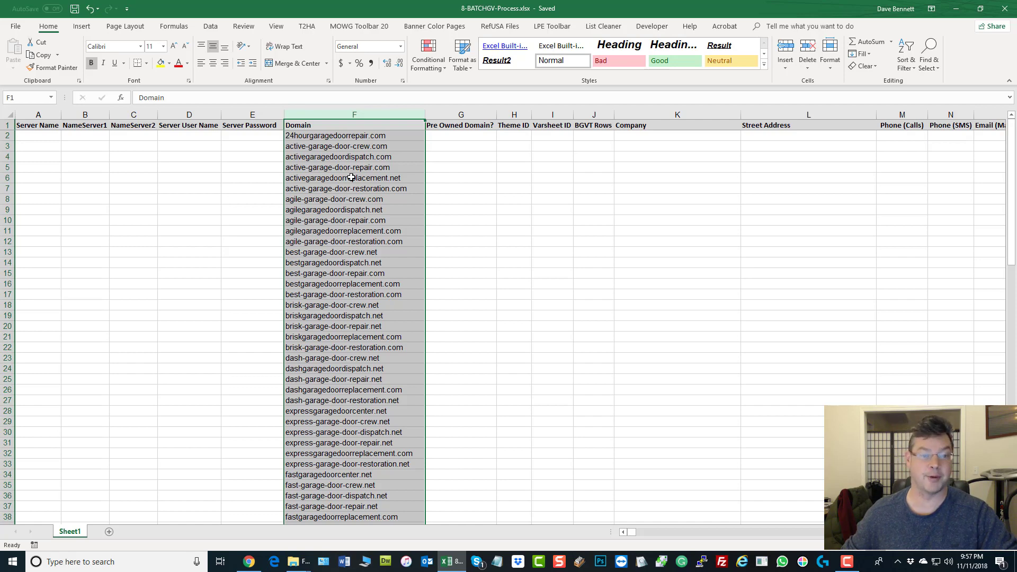
left_click(351, 136)
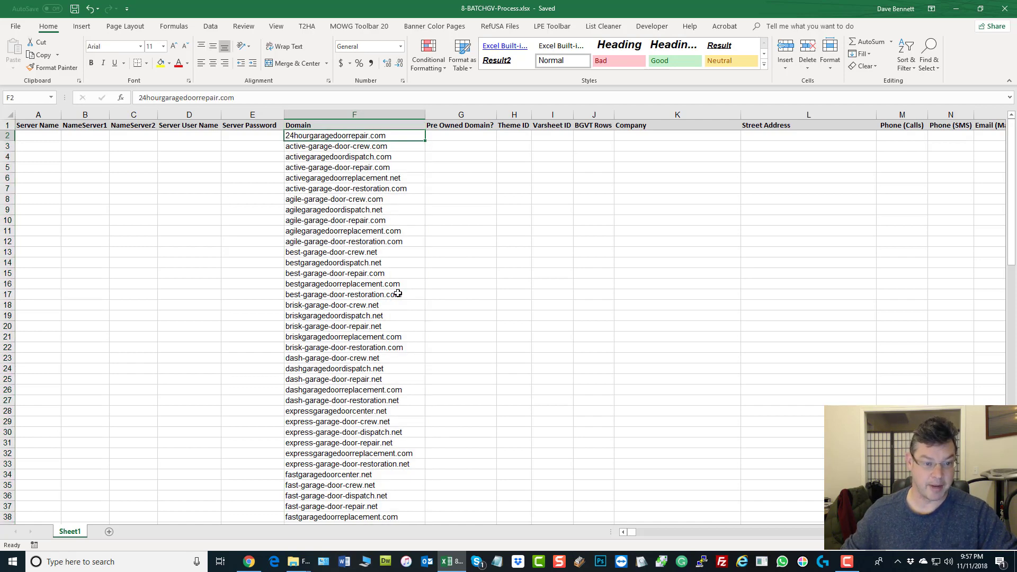
scroll(386, 278, "down", 8)
scroll(387, 278, "down", 20)
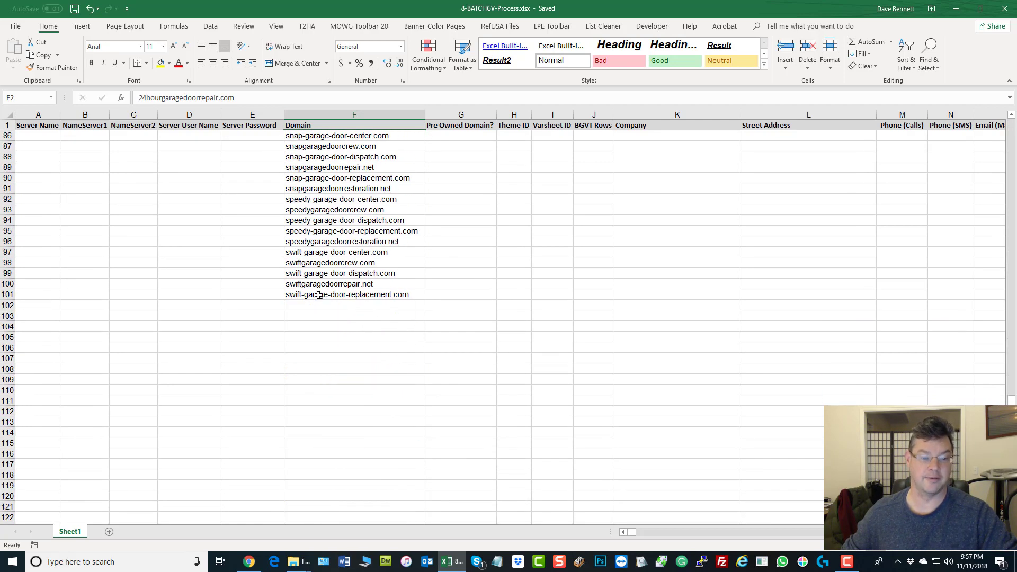
left_click(319, 295)
scroll(332, 283, "up", 20)
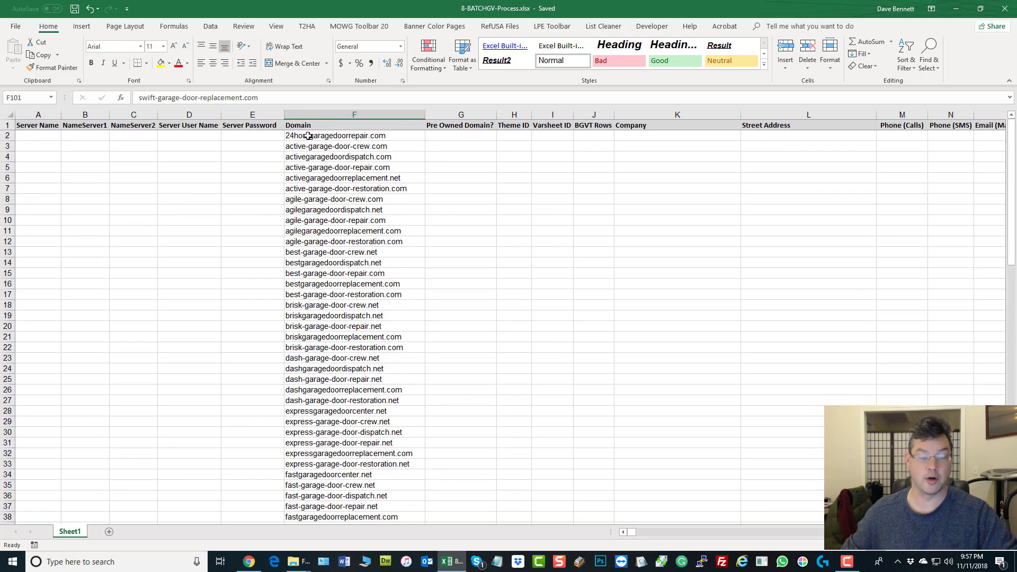
left_click(308, 136)
left_click(307, 149)
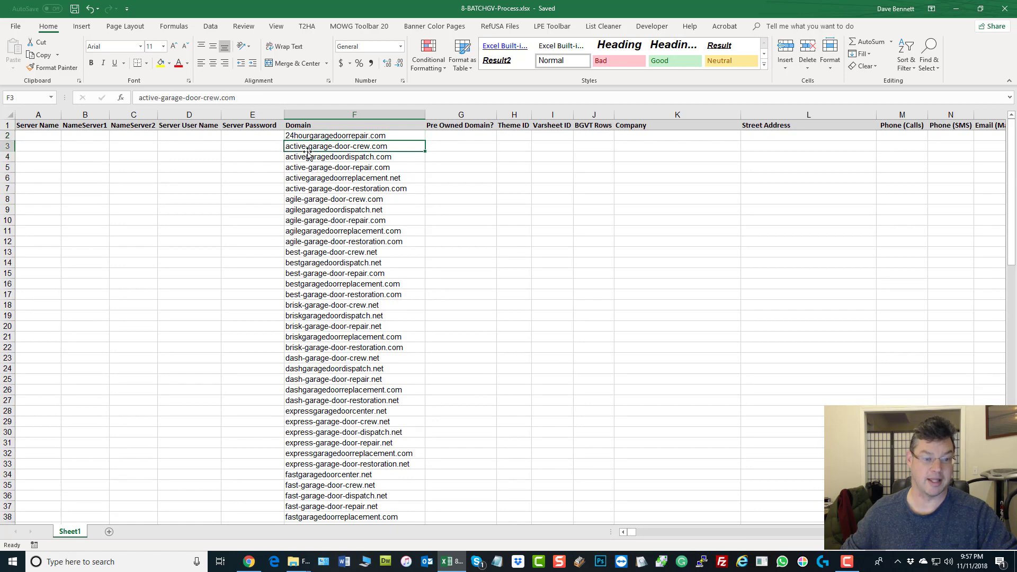
left_click(305, 159)
scroll(305, 164, "down", 20)
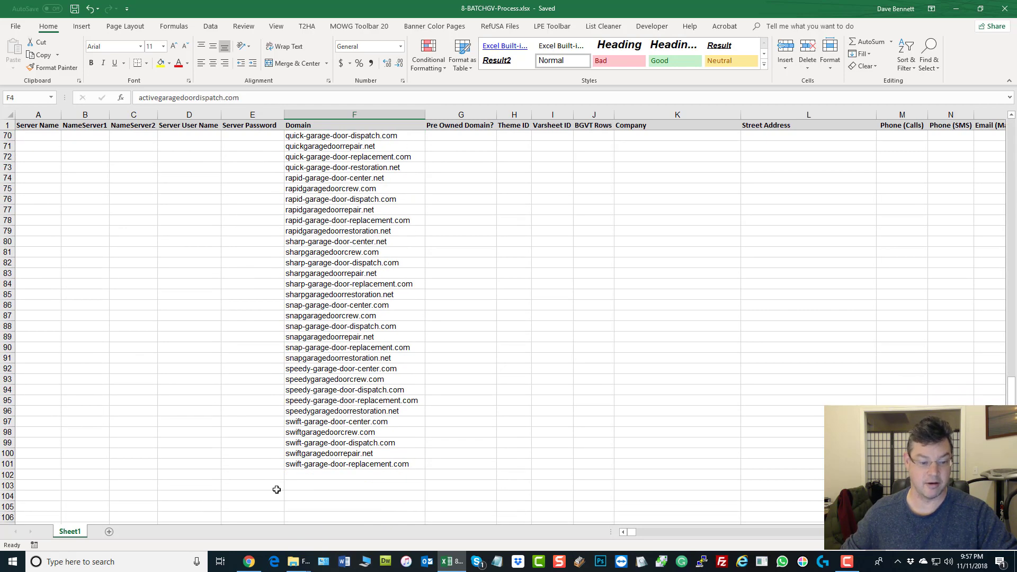
left_click(303, 465)
scroll(314, 406, "up", 20)
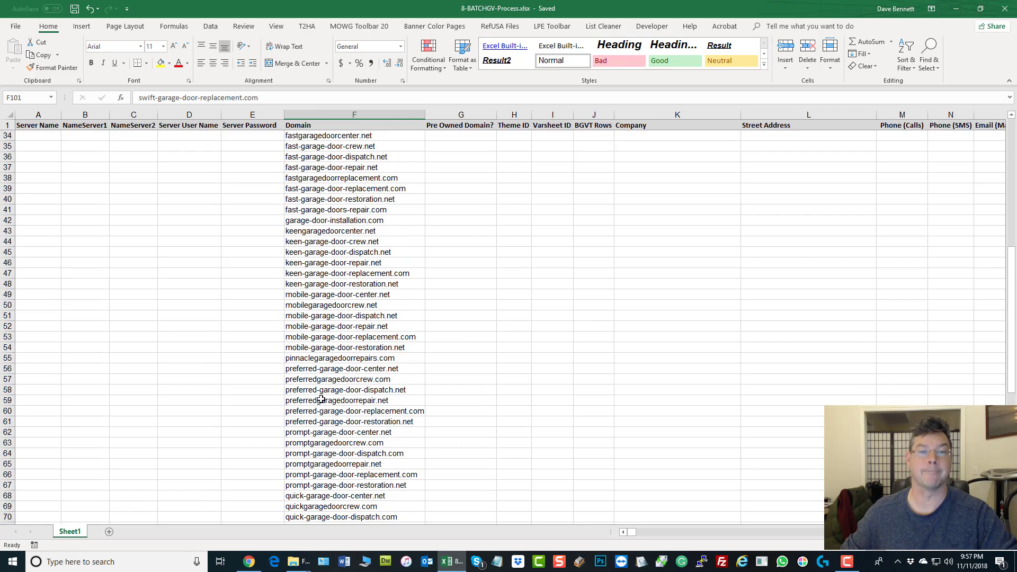
left_click(472, 137)
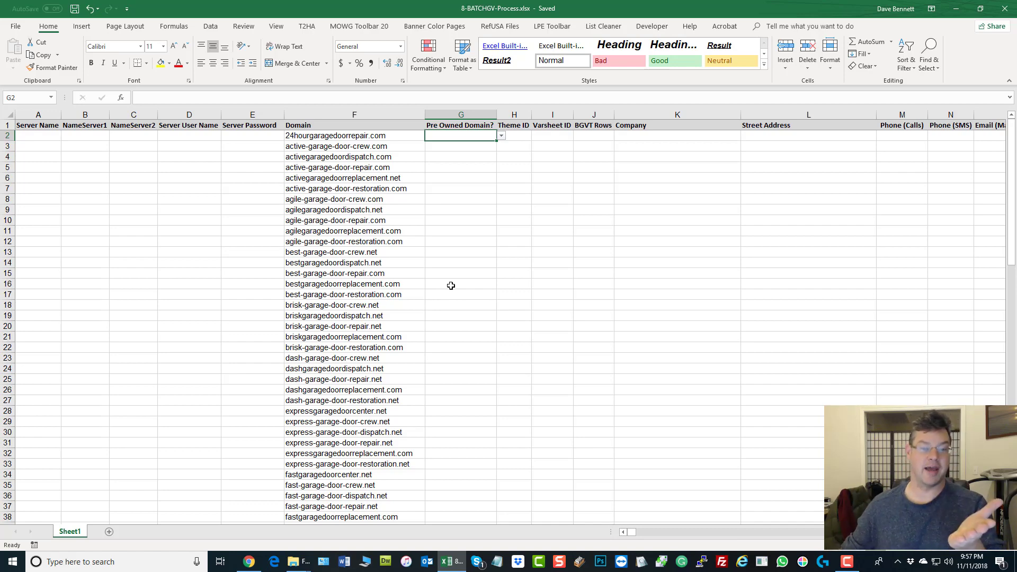
type("Y")
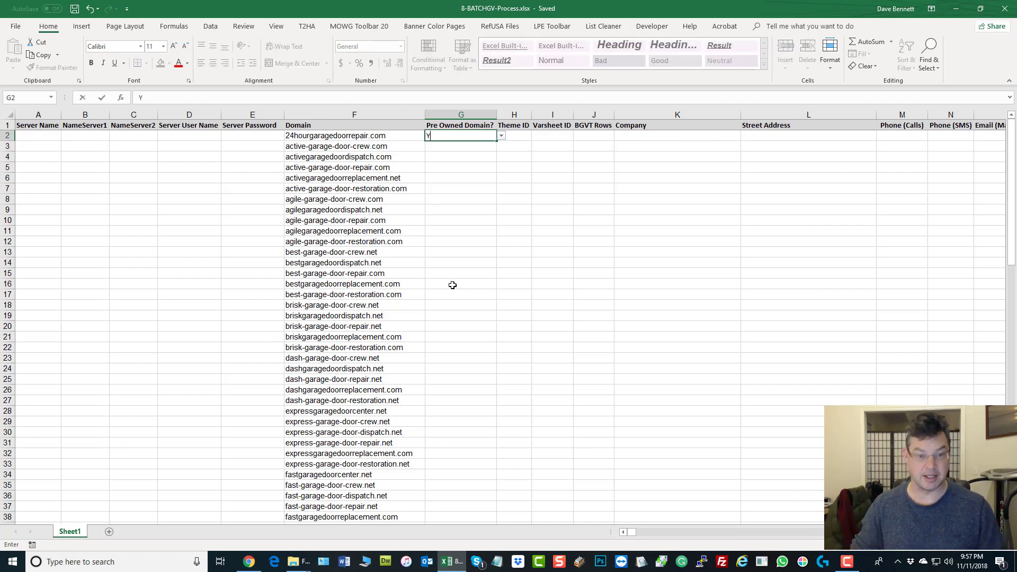
left_click(551, 294)
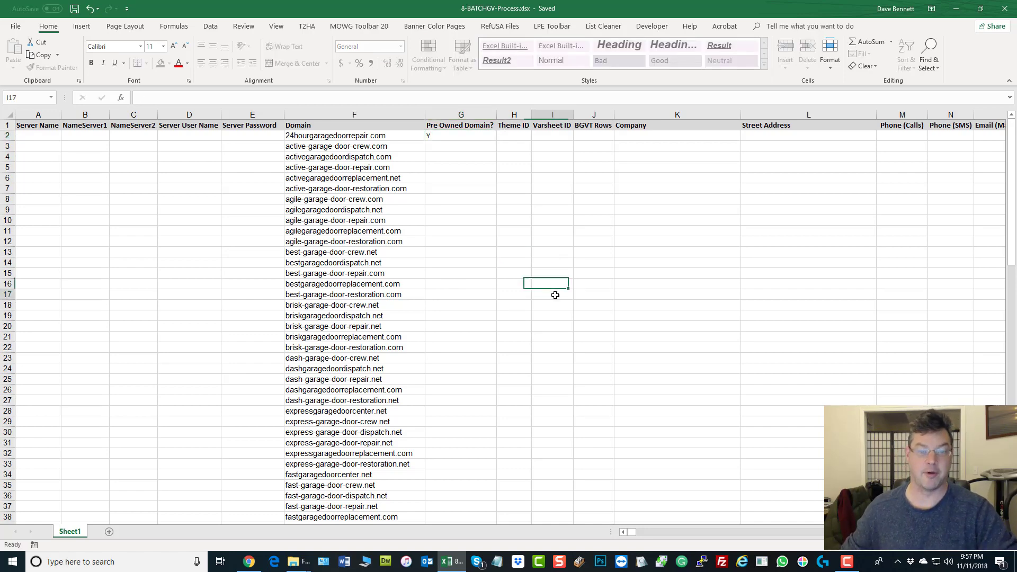
left_click(484, 140)
left_click_drag(496, 141, 579, 494)
scroll(609, 388, "up", 3)
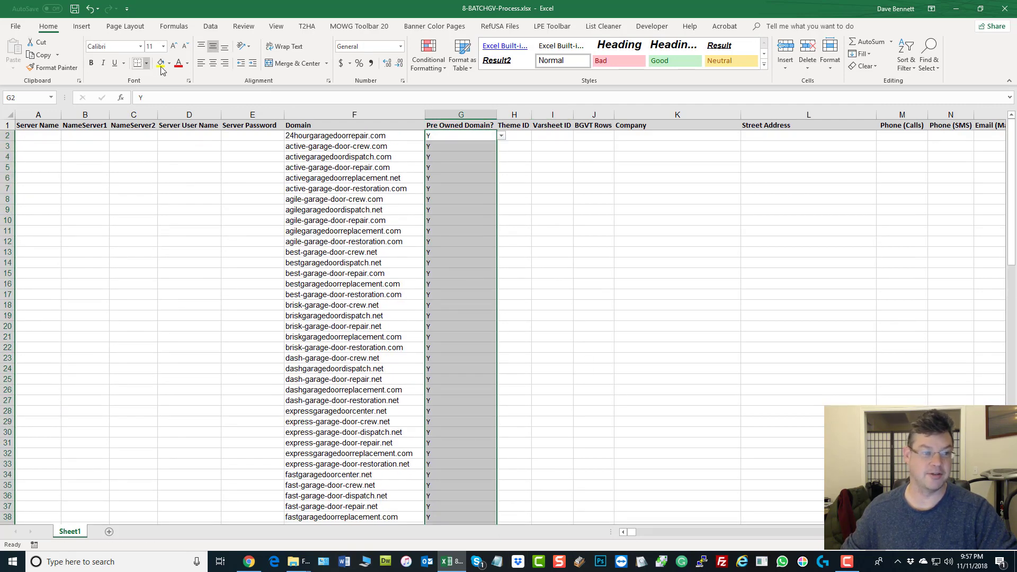
left_click(90, 9)
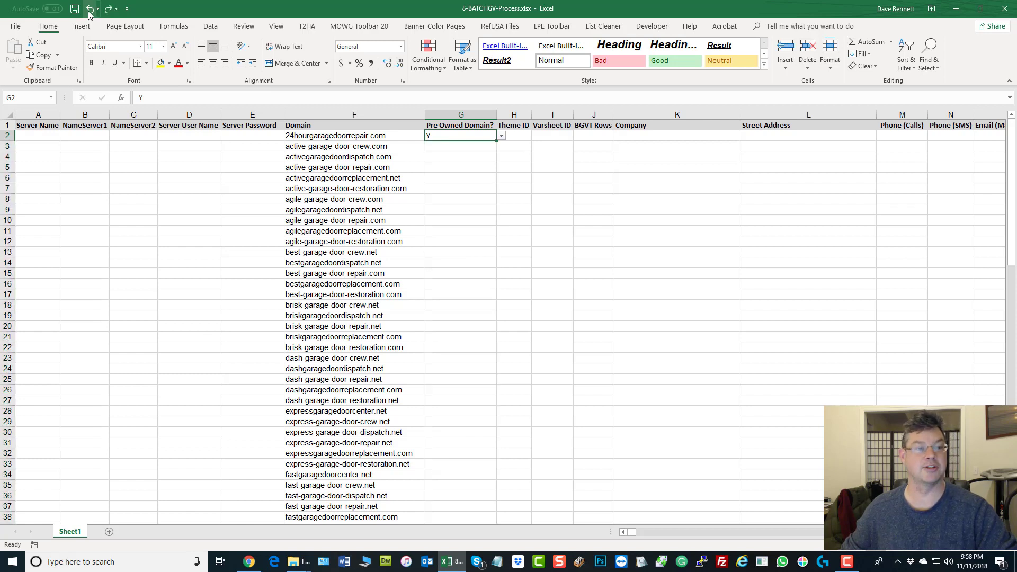
left_click(89, 9)
left_click(698, 194)
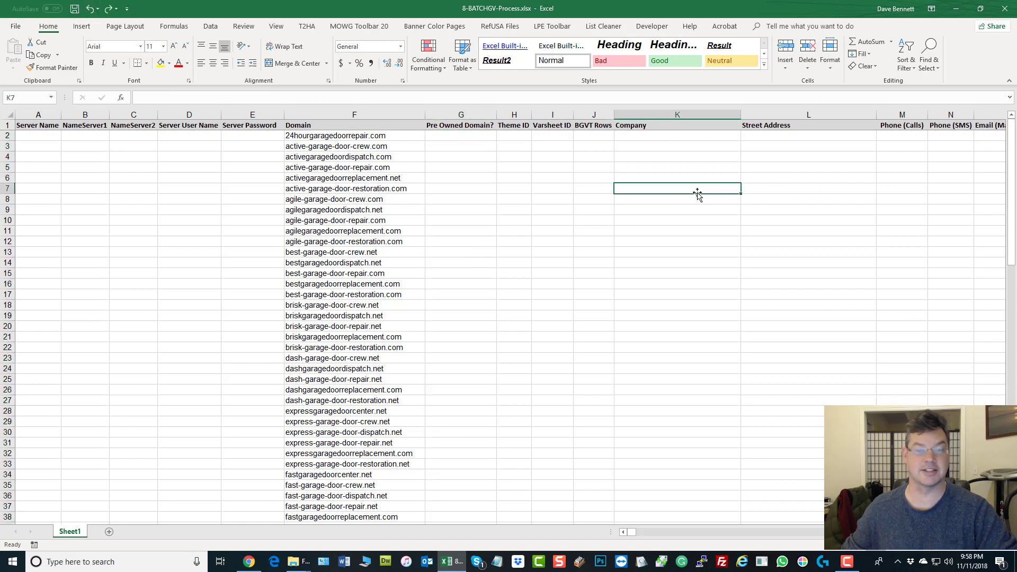
left_click(513, 135)
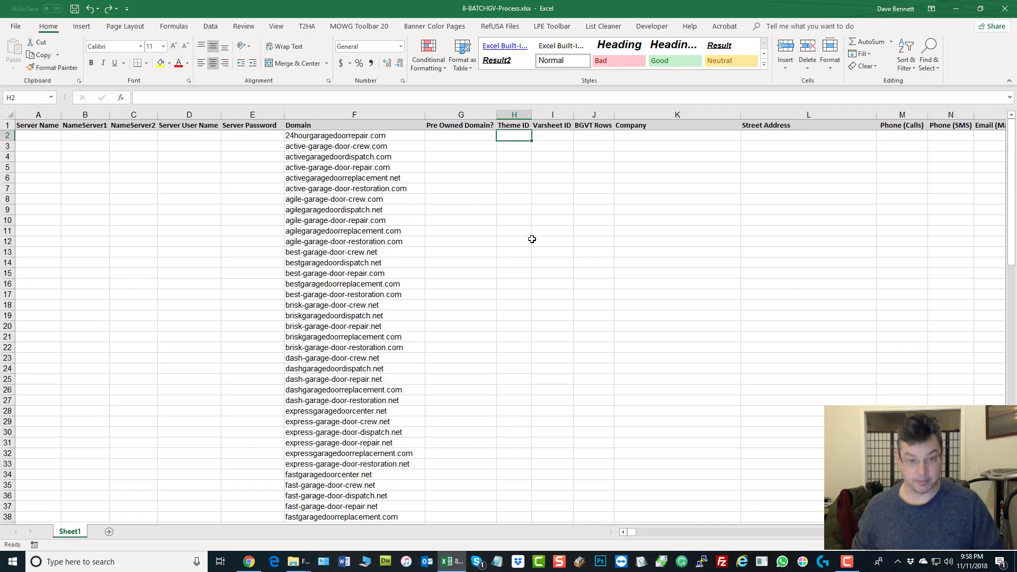
type("1")
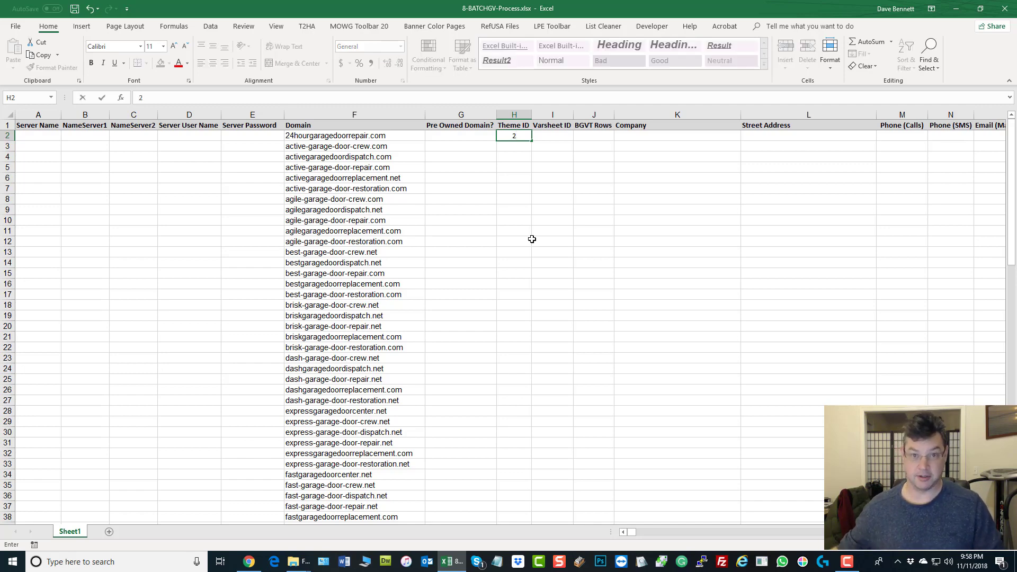
left_click(545, 239)
left_click(523, 138)
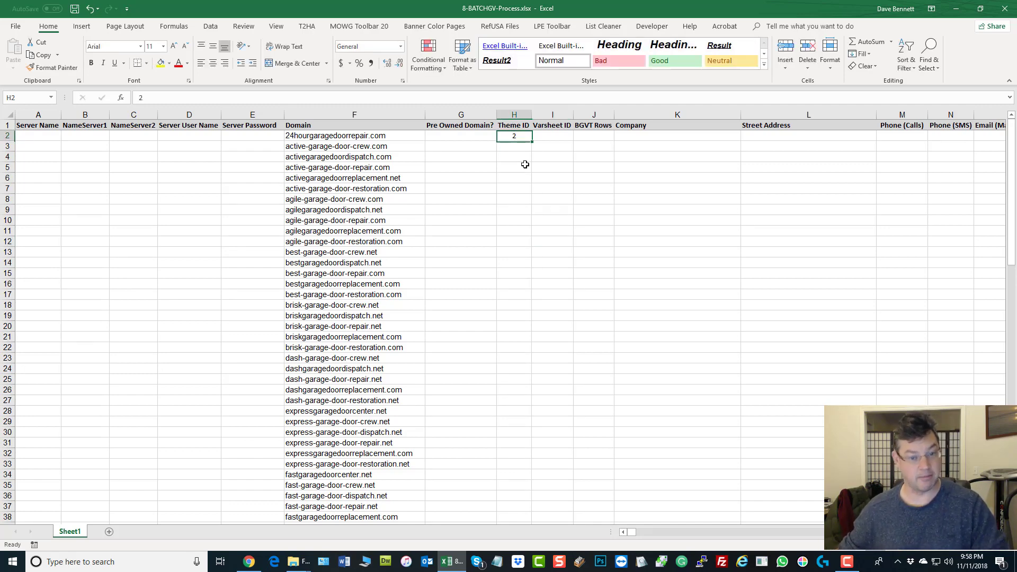
key("BackSpace")
left_click(636, 193)
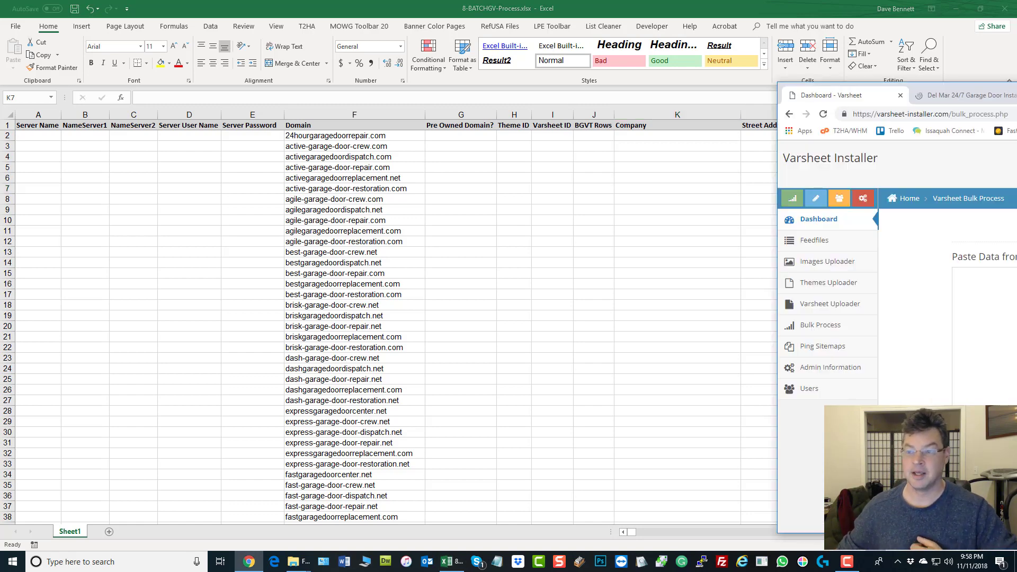
Step: Preview the blocks.wiblitz.com Music Industry template full-screen, then close it and return to Excel
key("ctrl+t")
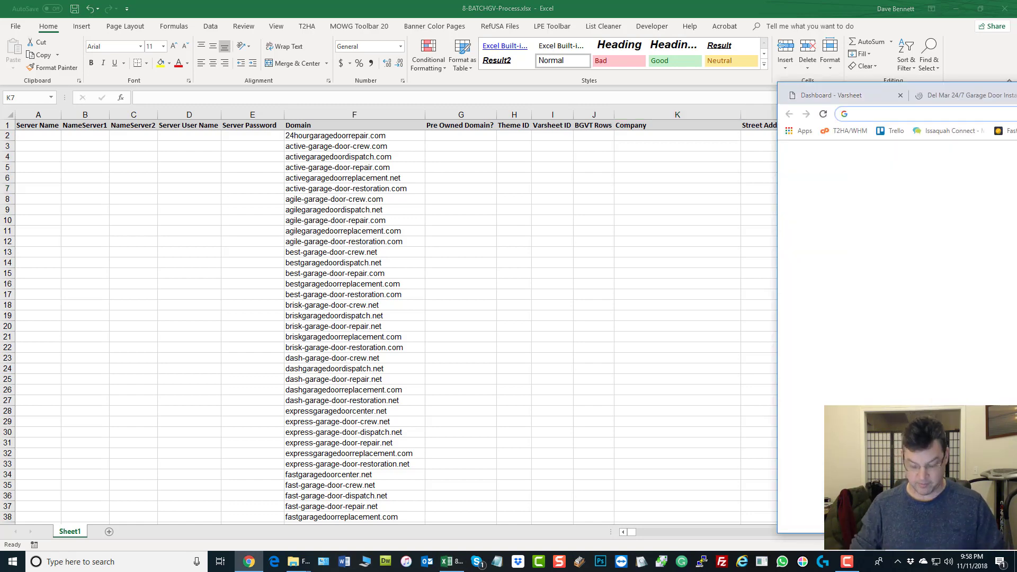
type("block")
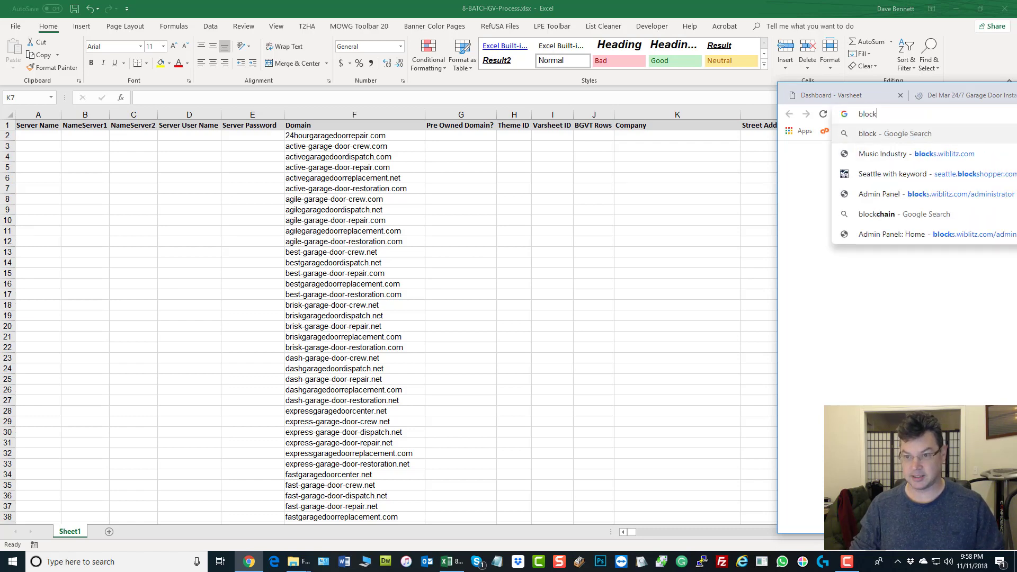
type("s.wiblitz.com")
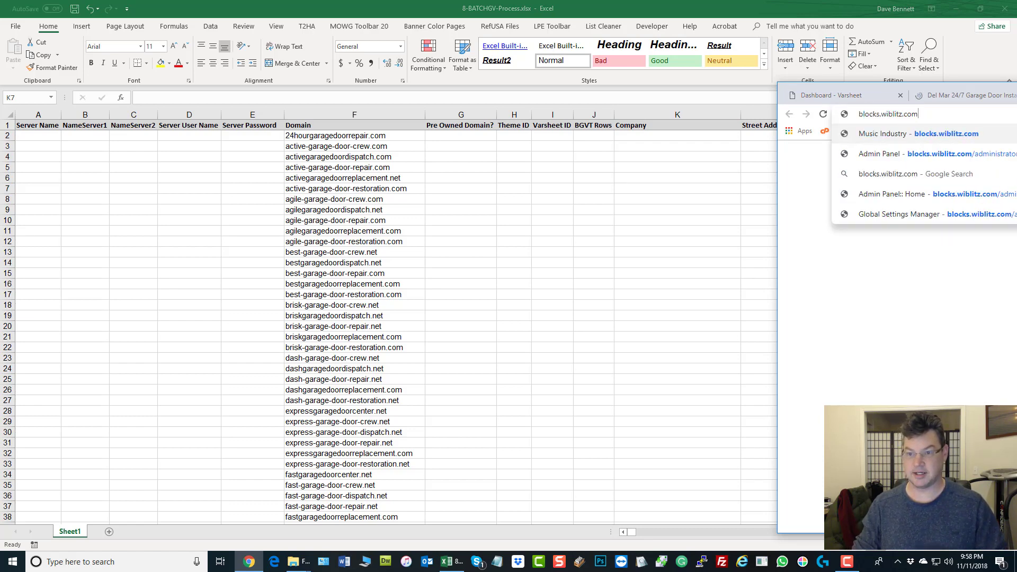
key("Return")
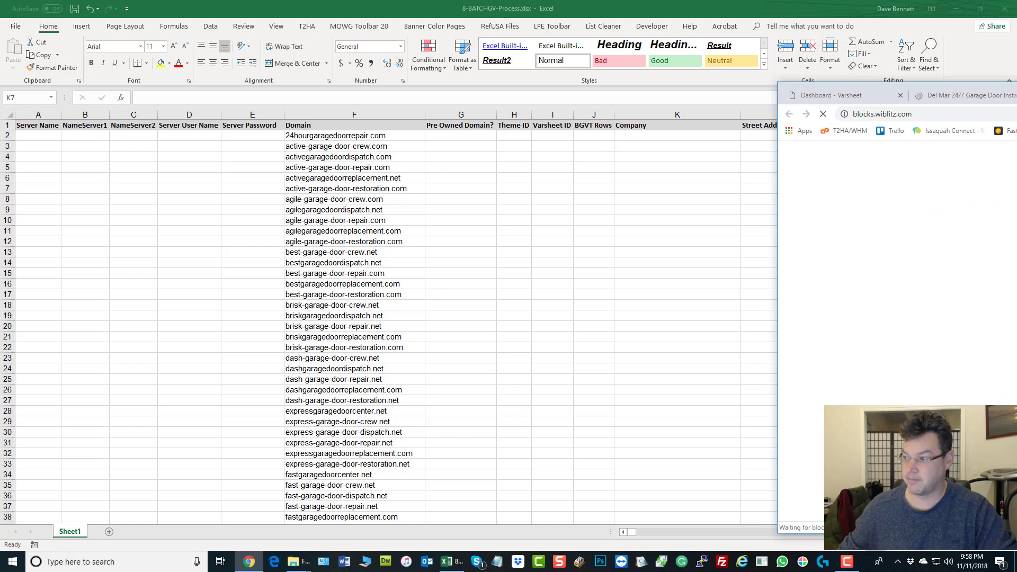
left_click_drag(1016, 89, 795, 1)
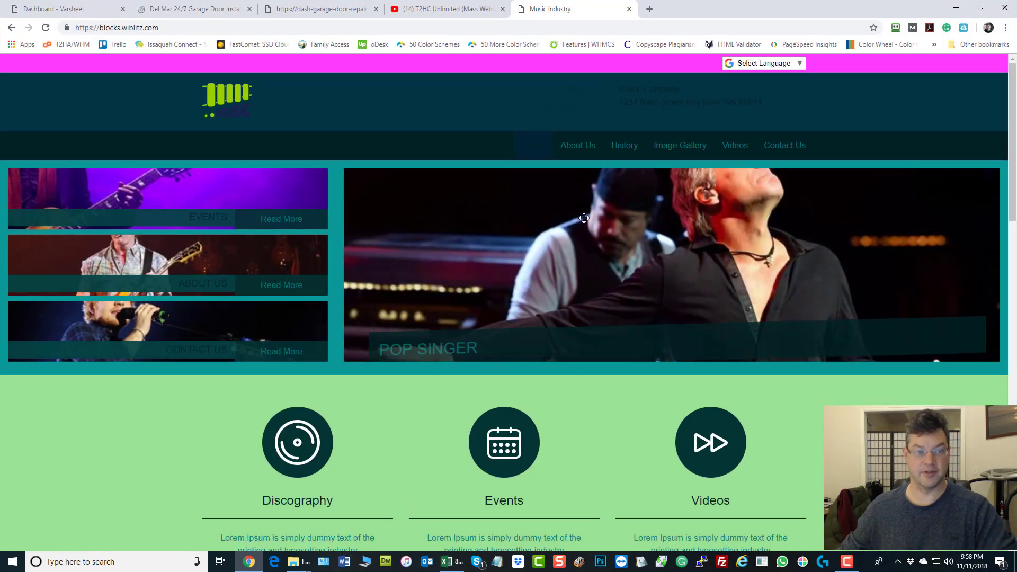
left_click(629, 9)
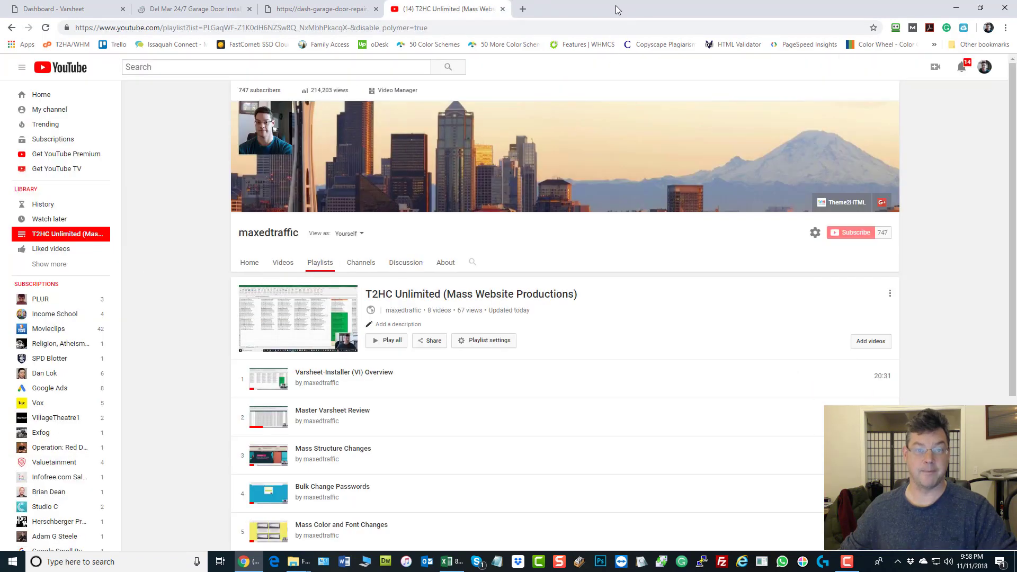
key("alt+Tab")
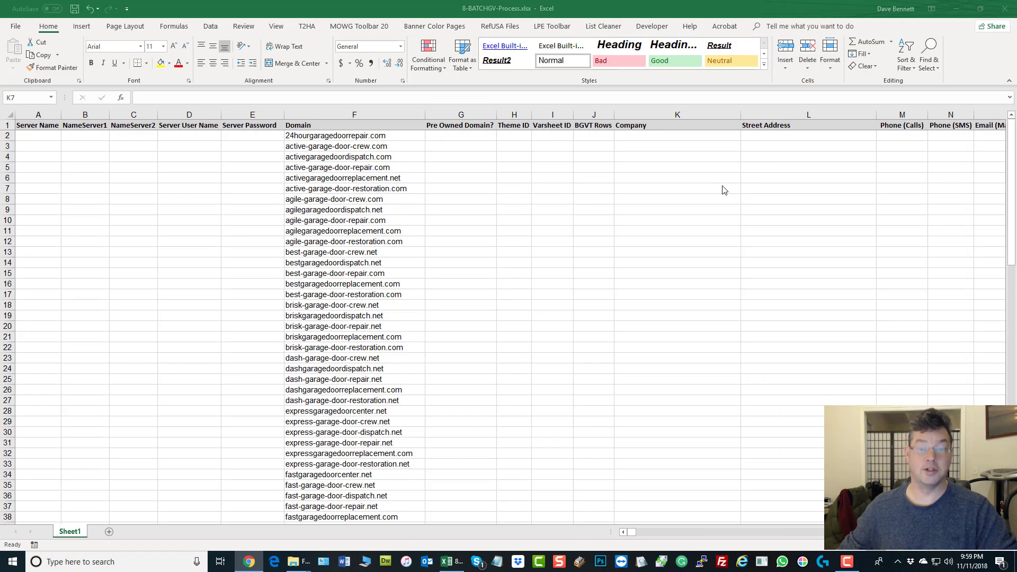
Step: Check the first two domain rows, then restore the 8-BATCHGV-Process window to a smaller size
left_click(542, 138)
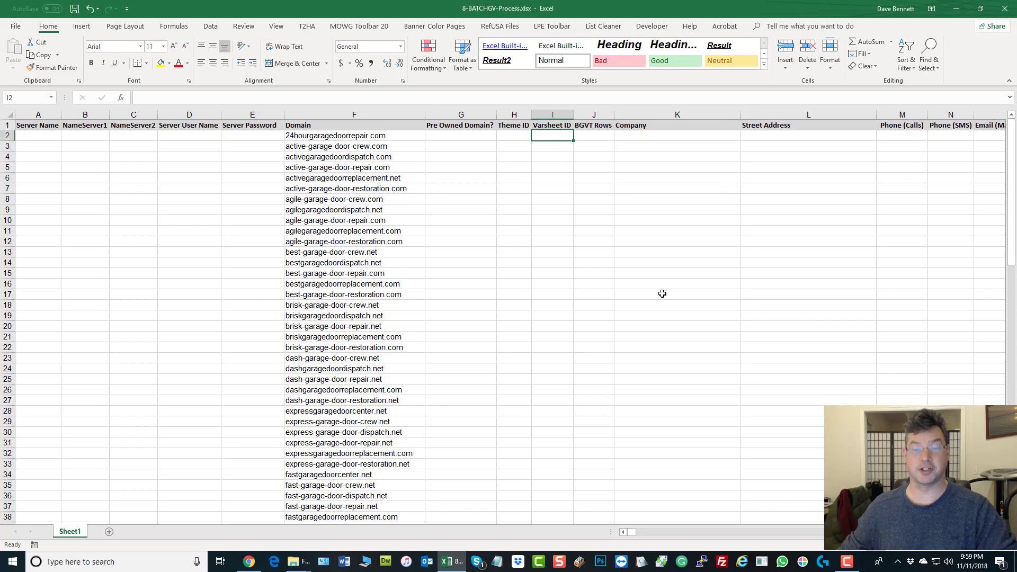
left_click(349, 146)
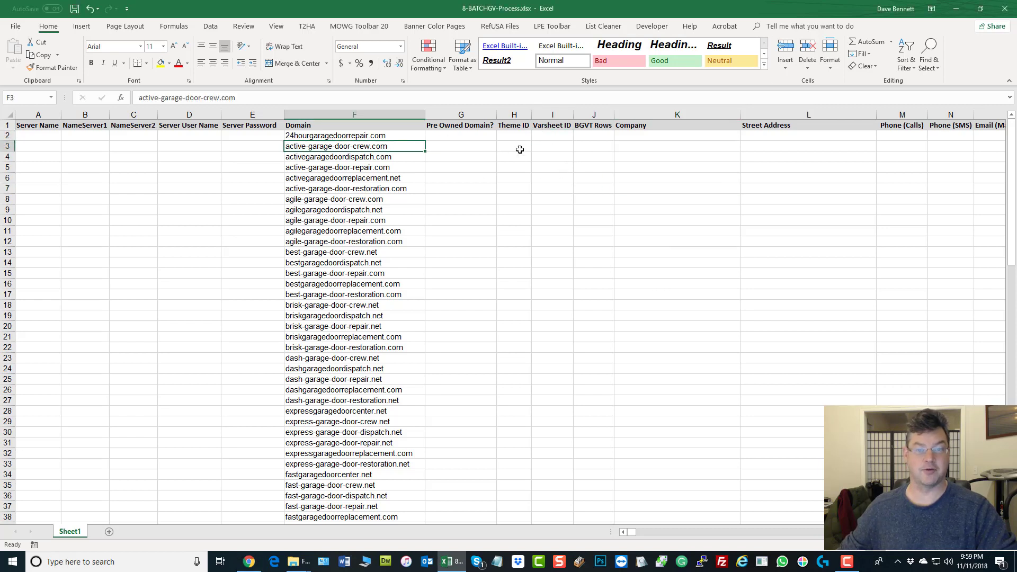
left_click(333, 136)
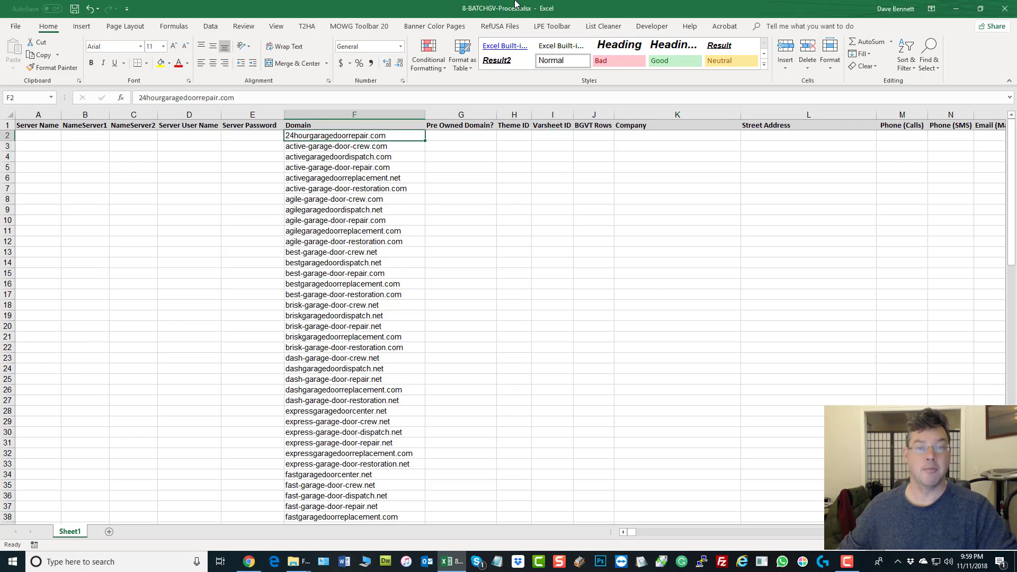
double_click(464, 8)
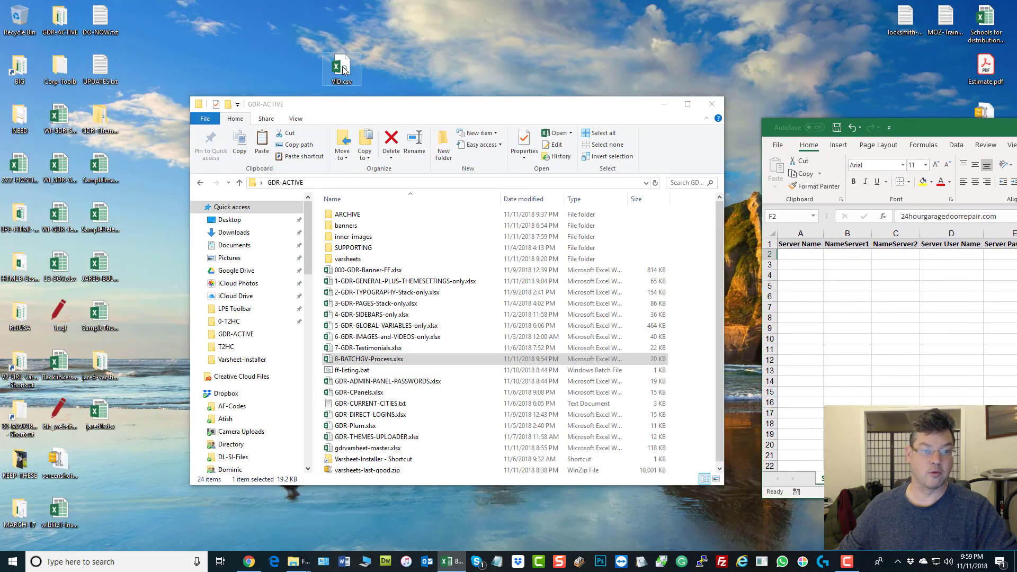
Step: Open VID.csv from the desktop, save it, and maximize its window
left_click(343, 68)
double_click(343, 68)
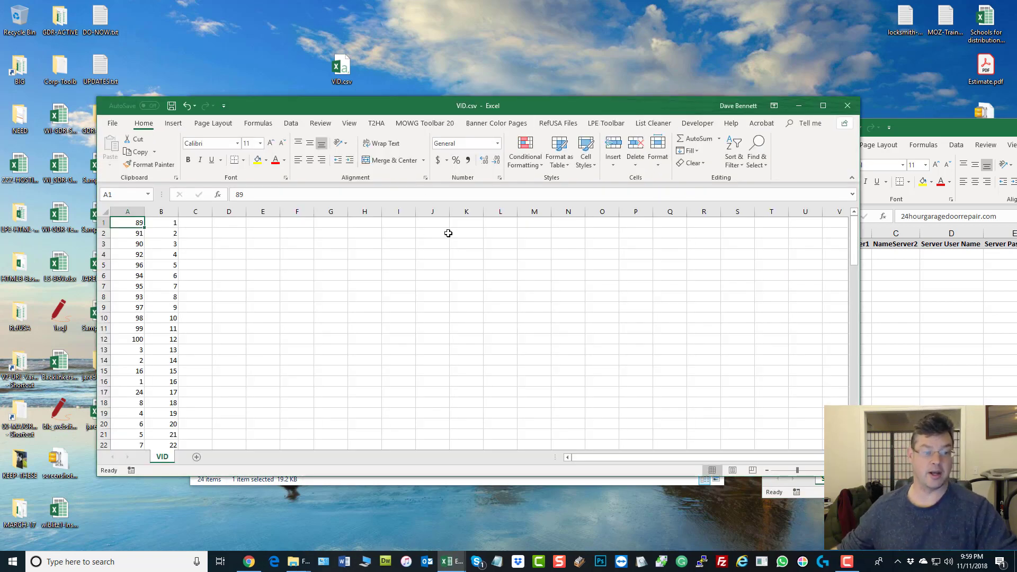
left_click(172, 106)
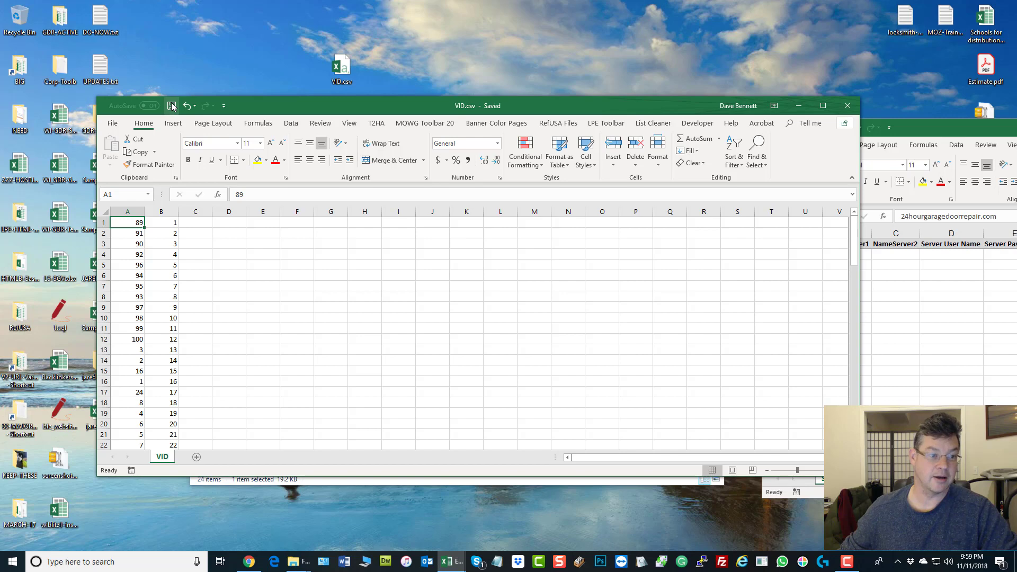
left_click(823, 106)
left_click(234, 242)
Step: Arrange the 8-BATCHGV-Process and VID.csv windows, leaving VID.csv in front
left_click(64, 115)
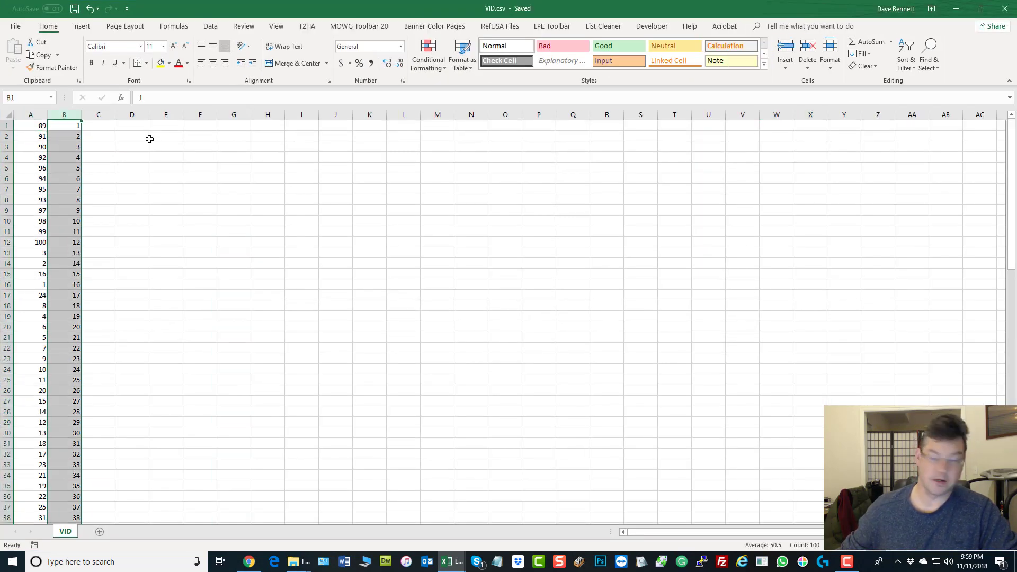
left_click_drag(1016, 139, 731, 101)
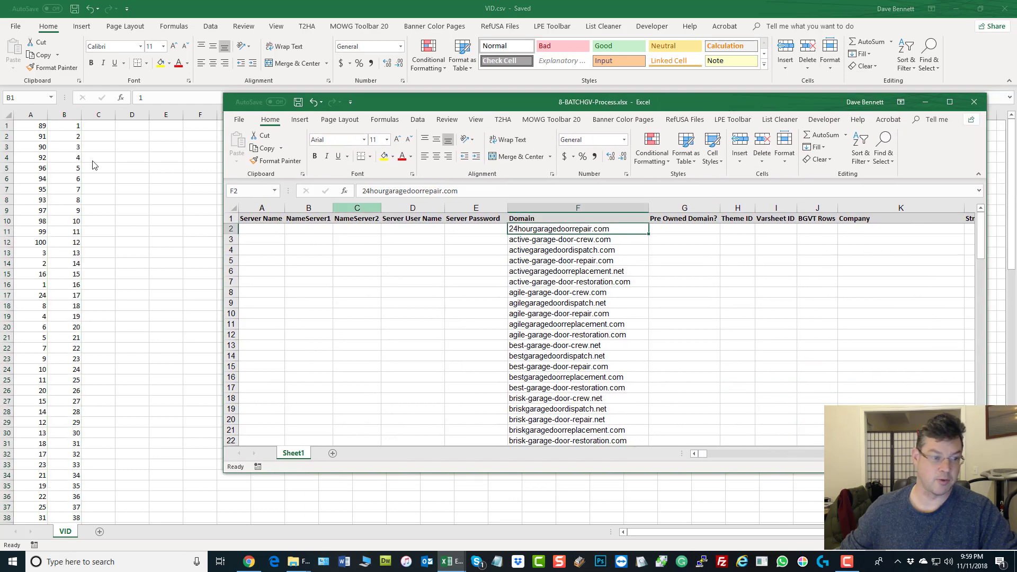
left_click(59, 125)
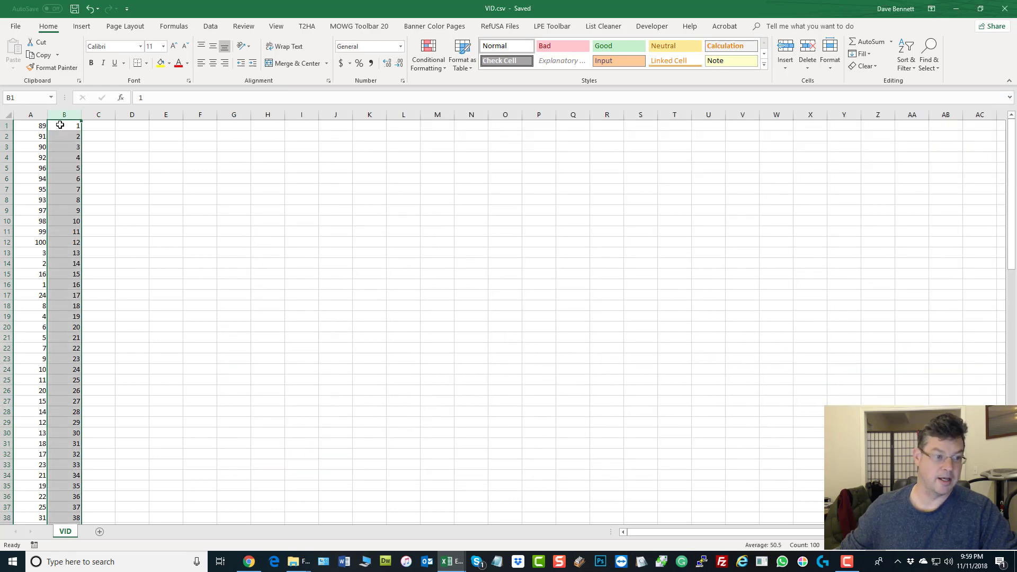
left_click(451, 562)
left_click(395, 516)
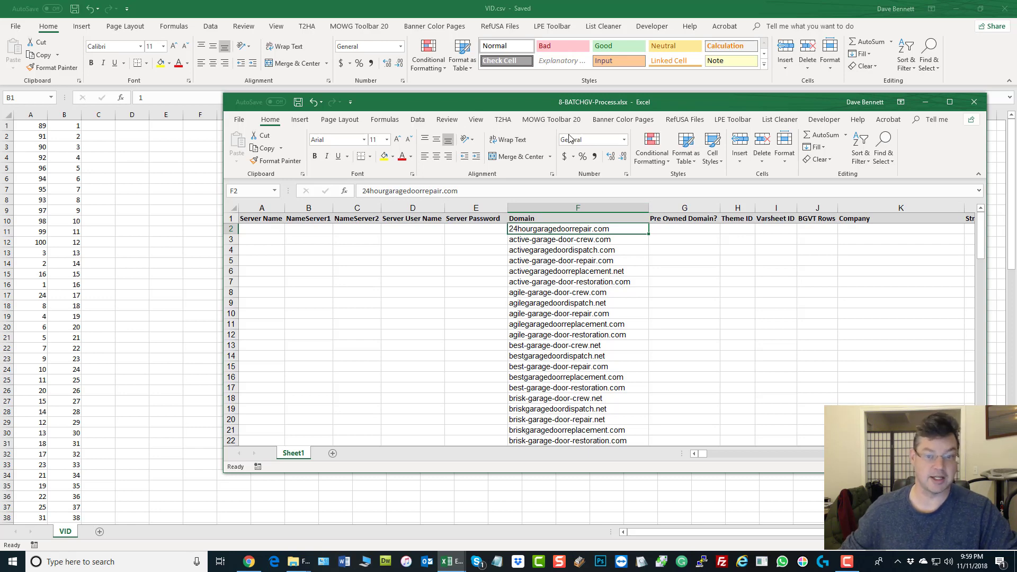
left_click_drag(433, 101, 1015, 137)
left_click(30, 125)
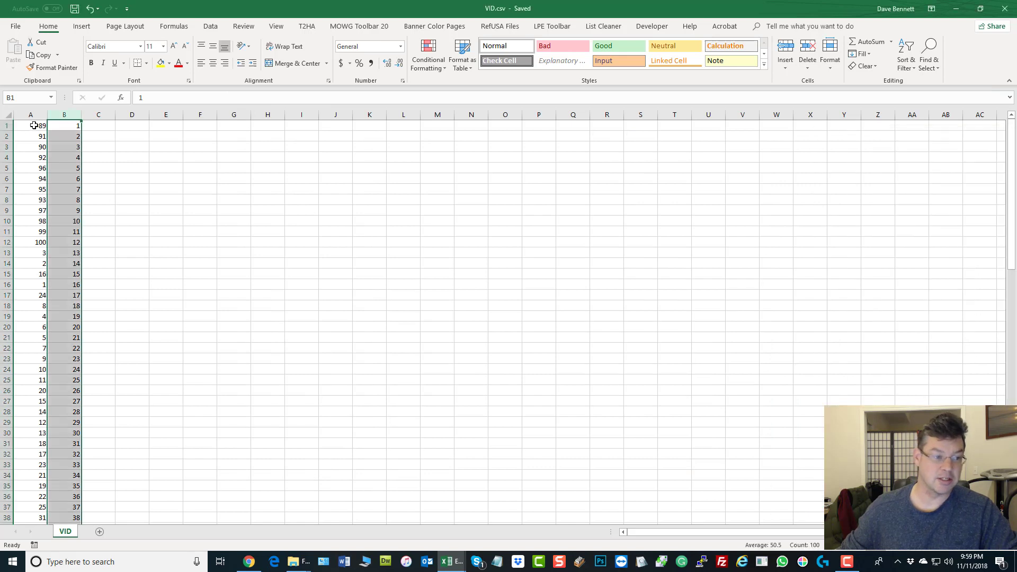
Step: Copy VID.csv's column A values from A1 to A100 (89 down to 85)
left_click(31, 128)
scroll(22, 142, "down", 20)
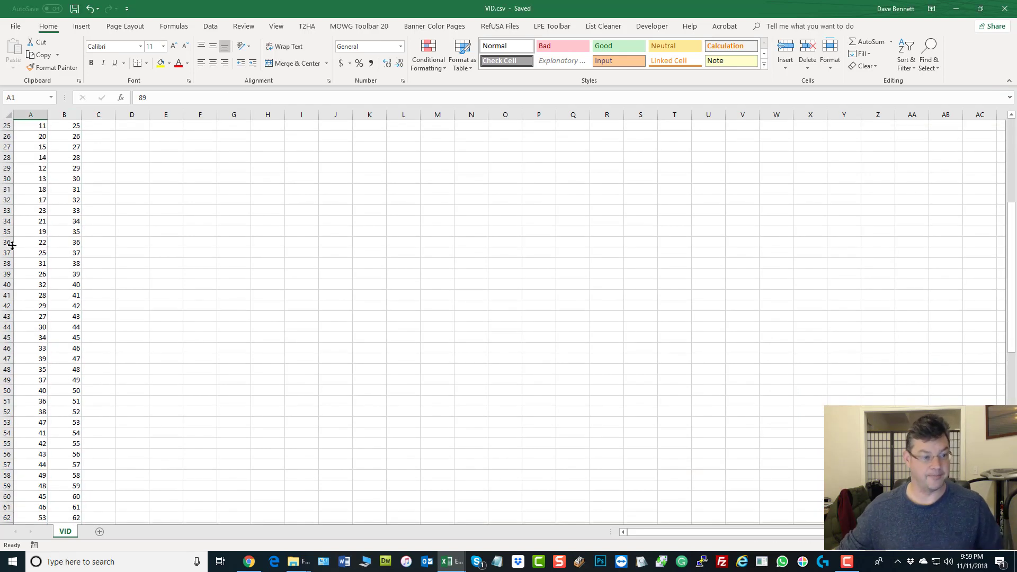
left_click(29, 411, "shift")
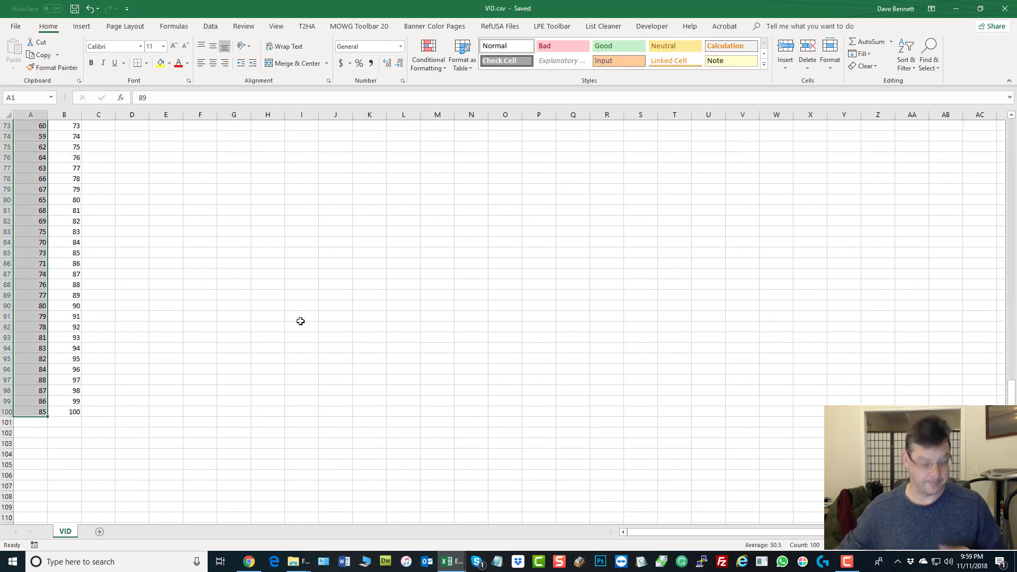
key("ctrl+c")
scroll(295, 323, "up", 20)
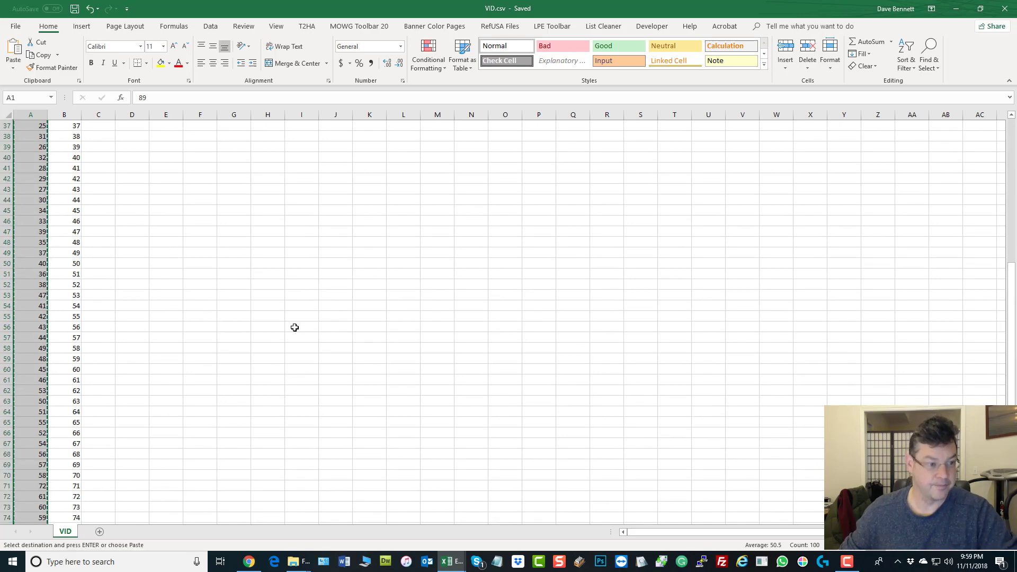
key("alt+Tab")
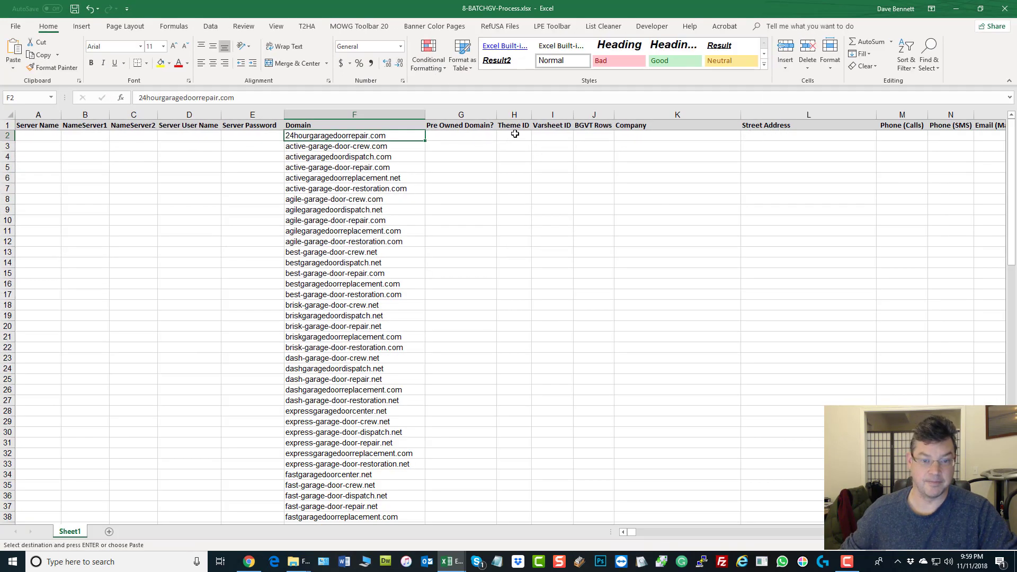
Step: Paste the copied numbers as values into the Theme ID column starting at H2
left_click(515, 134)
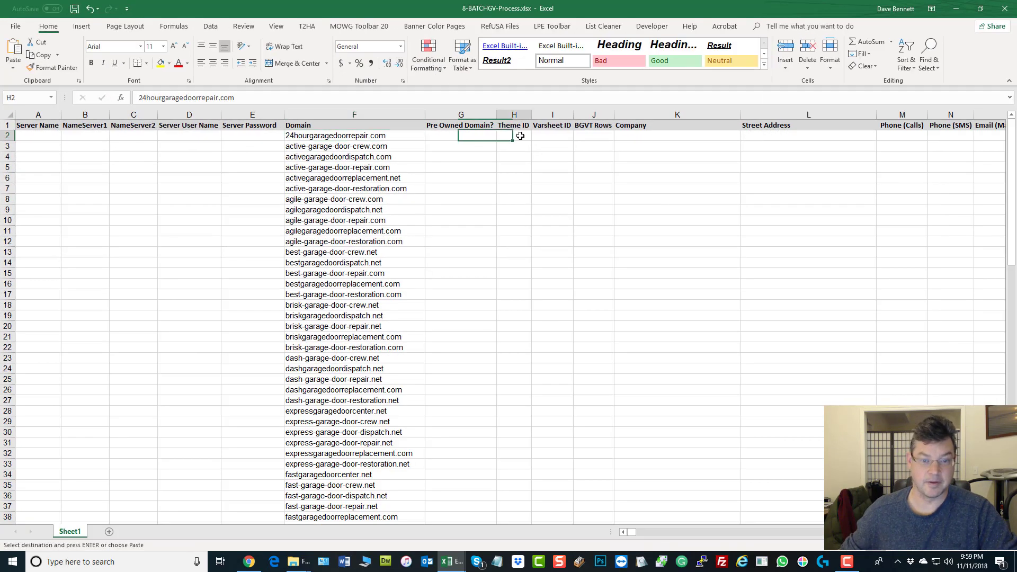
right_click(519, 136)
left_click(553, 179)
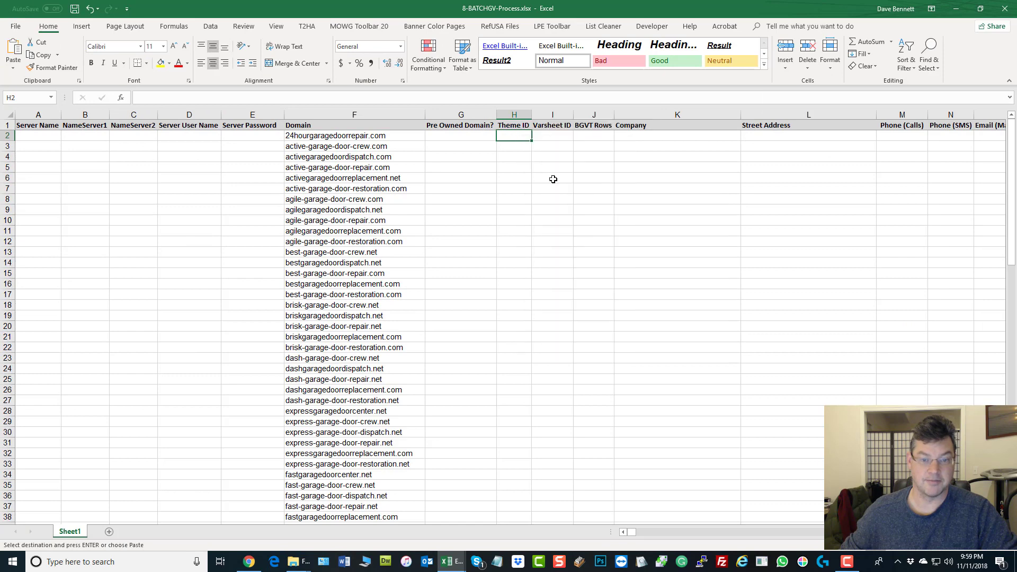
left_click(767, 251)
Step: Spot-check the first two domains' theme numbers, then save the workbook
left_click(352, 134)
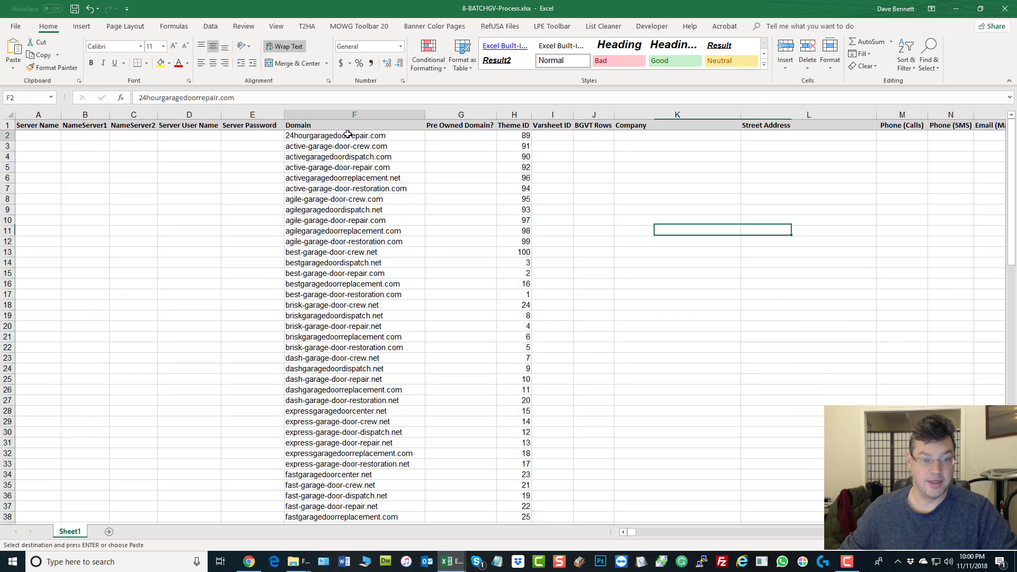
left_click(514, 135)
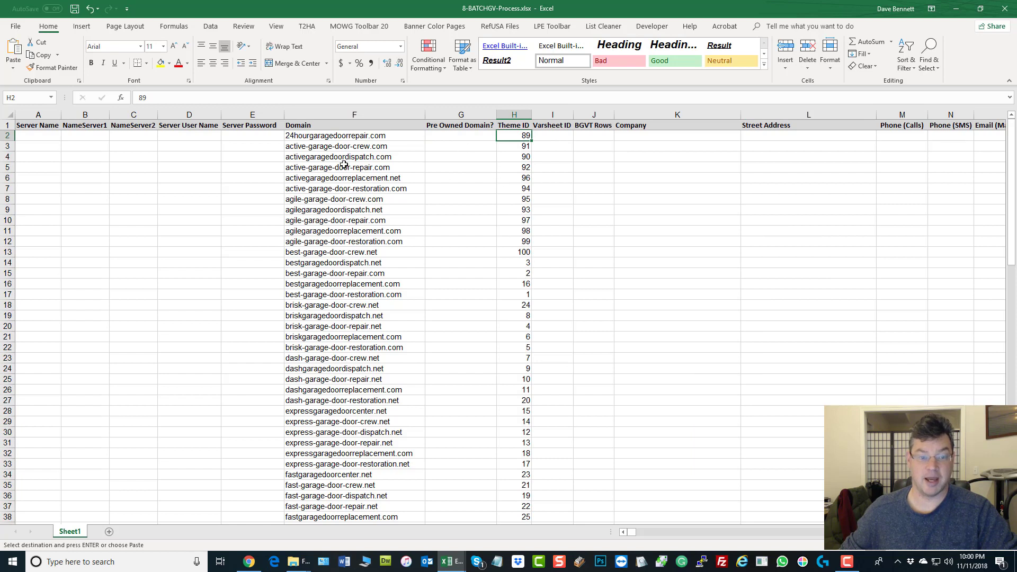
left_click(338, 146)
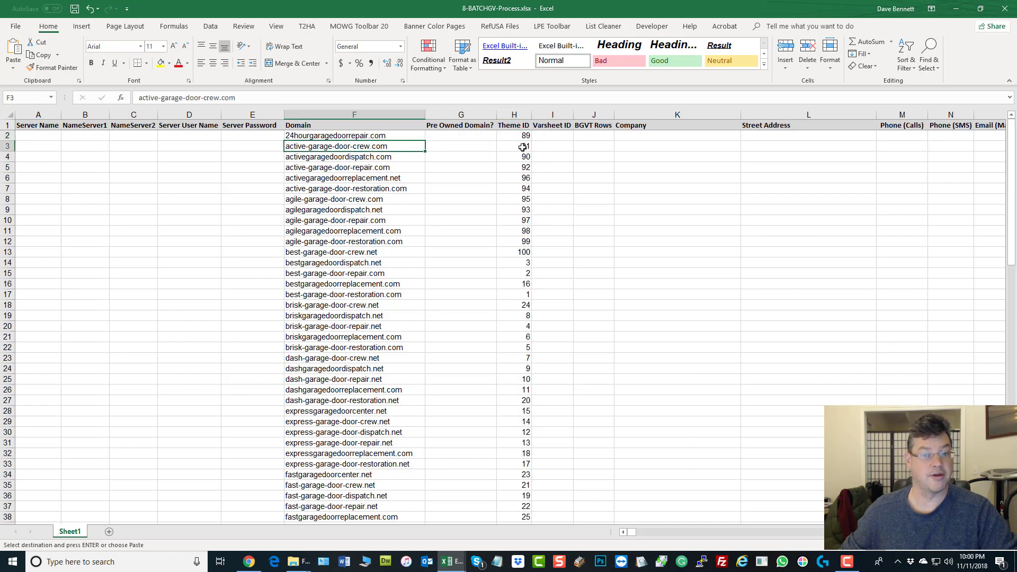
left_click(511, 148)
left_click(672, 200)
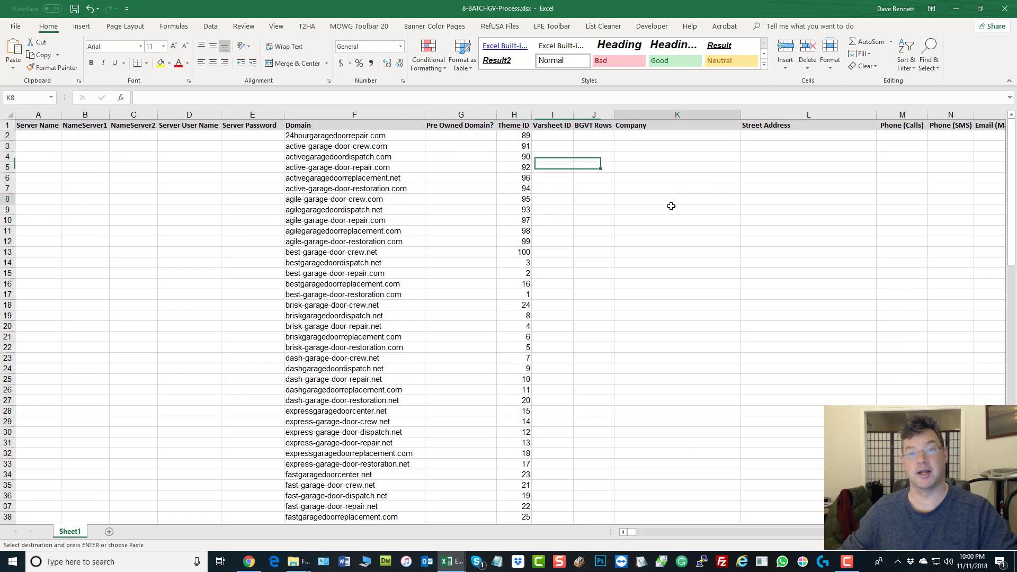
left_click(74, 9)
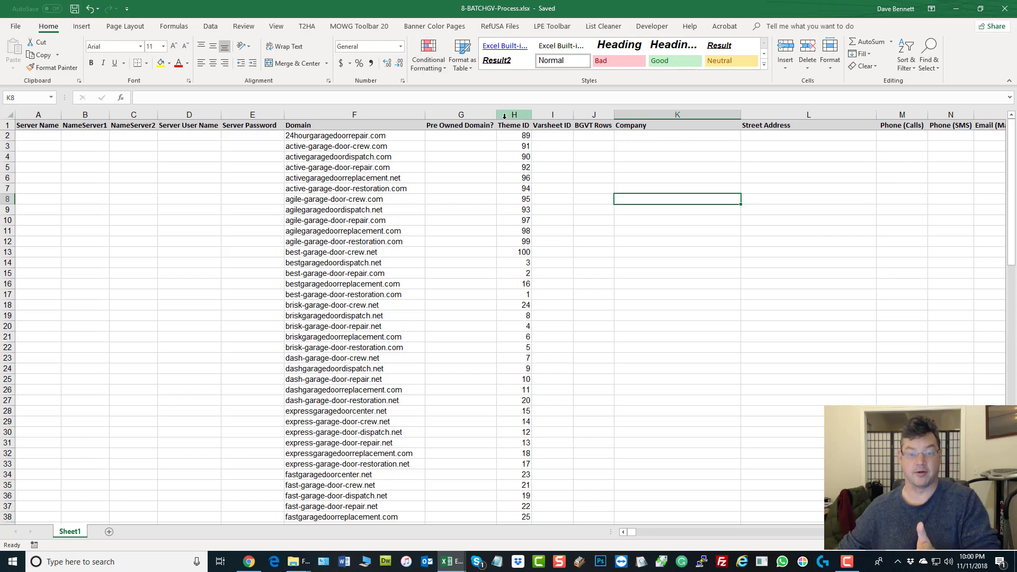
Step: Move the theme numbers from Theme ID (H2:H101) into Varsheet ID starting at I2
left_click_drag(511, 136, 495, 490)
left_click(690, 298)
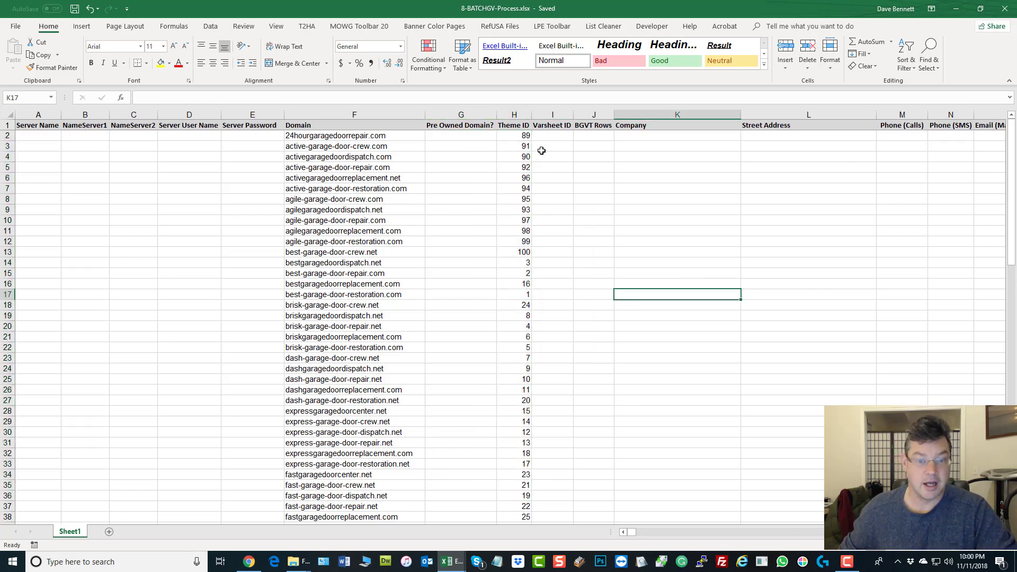
left_click(513, 140)
scroll(551, 371, "down", 20)
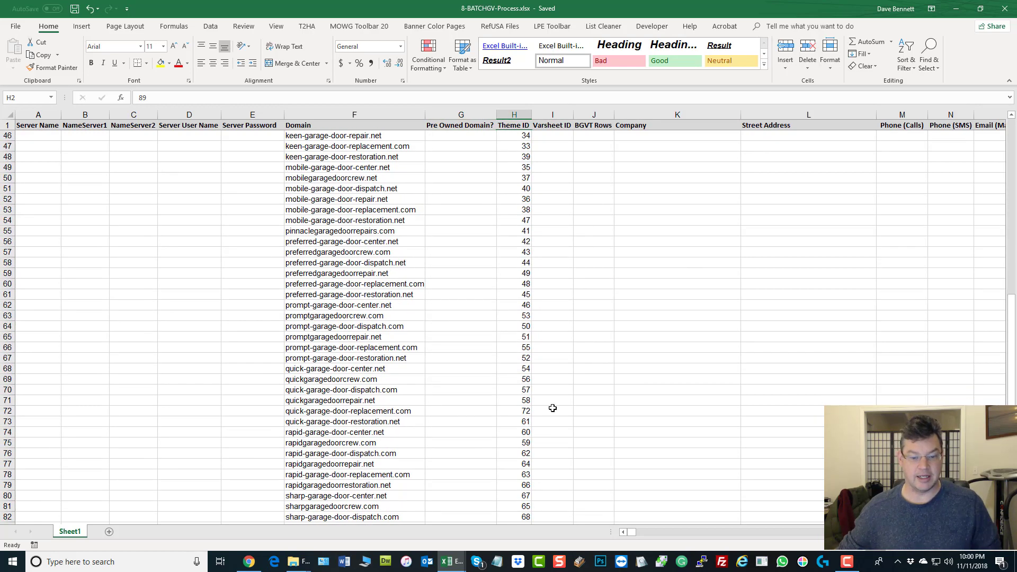
left_click(514, 379, "shift")
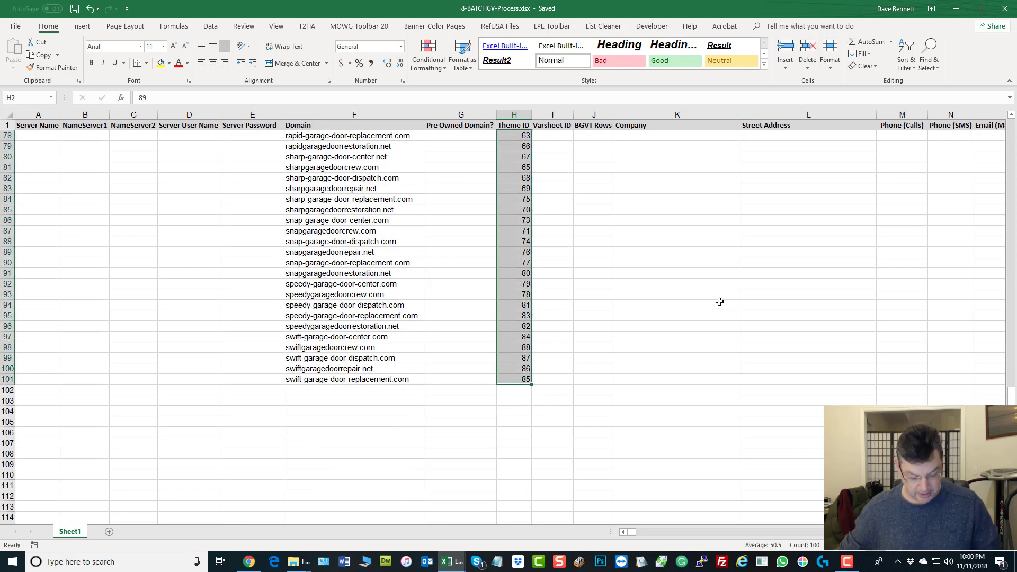
key("ctrl+c")
scroll(726, 290, "up", 20)
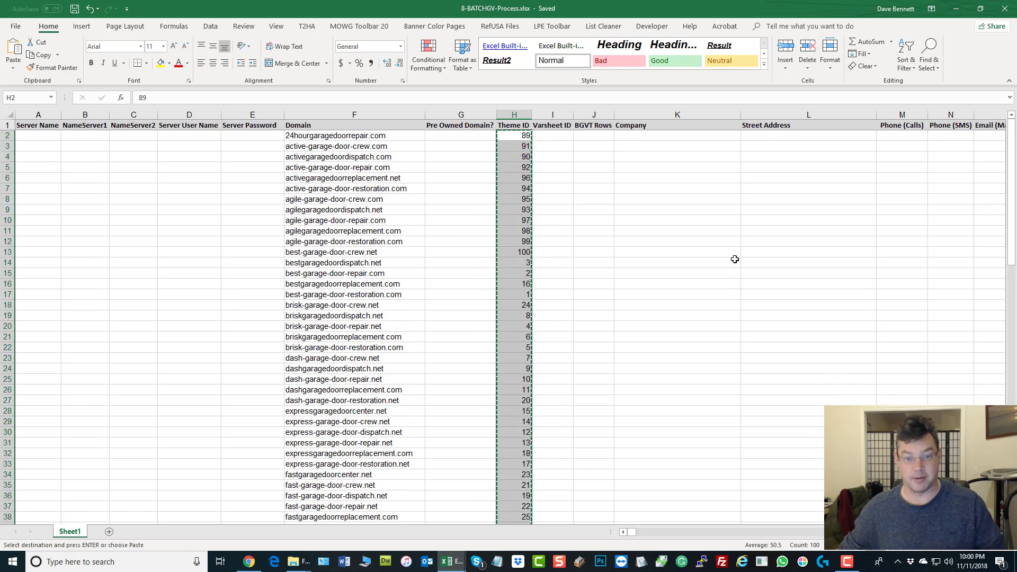
left_click(563, 136)
key("ctrl+v")
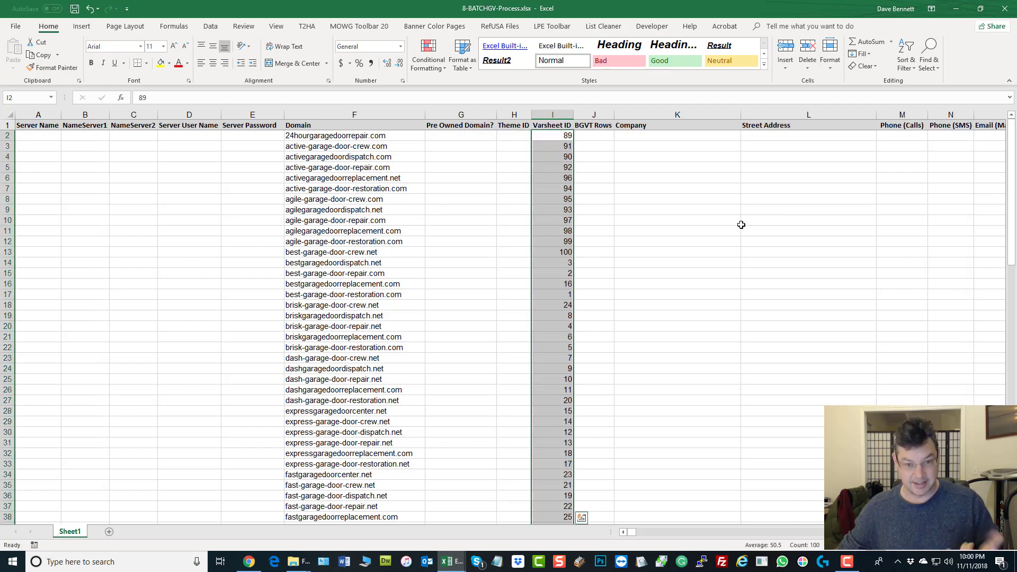
left_click(737, 228)
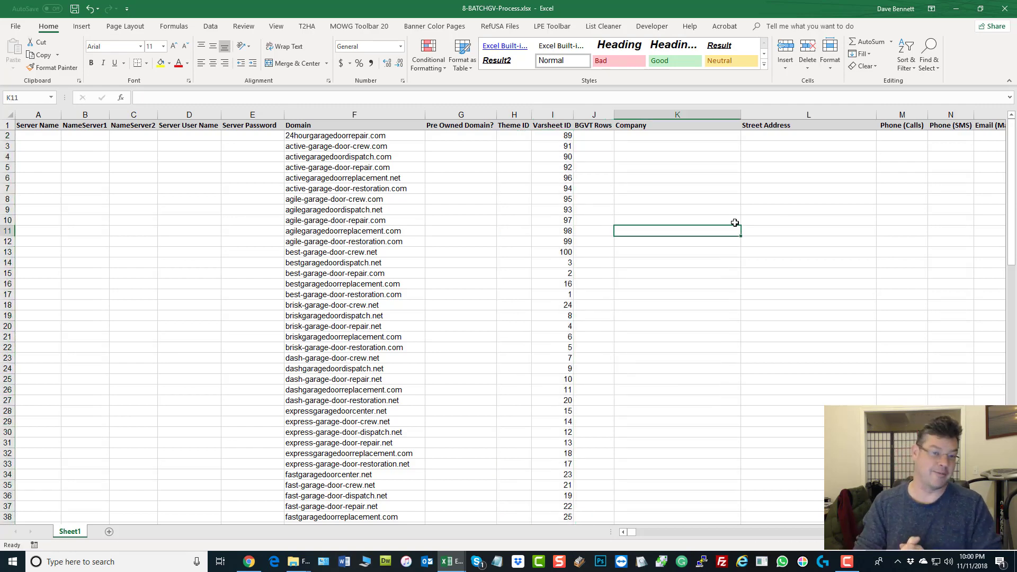
Step: Confirm Theme ID is empty and Varsheet ID starts at 89, then save the workbook
left_click(521, 137)
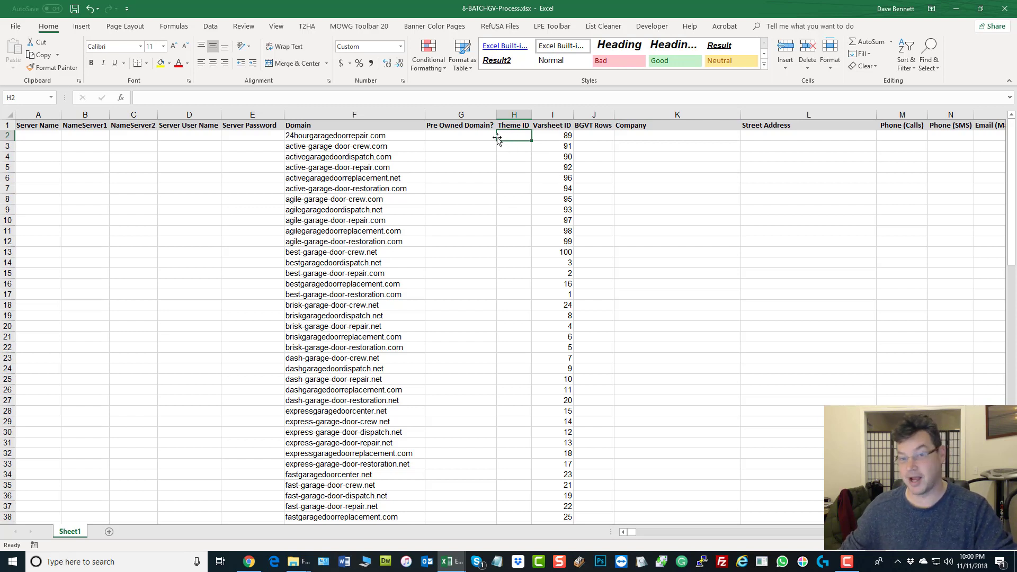
left_click(547, 134)
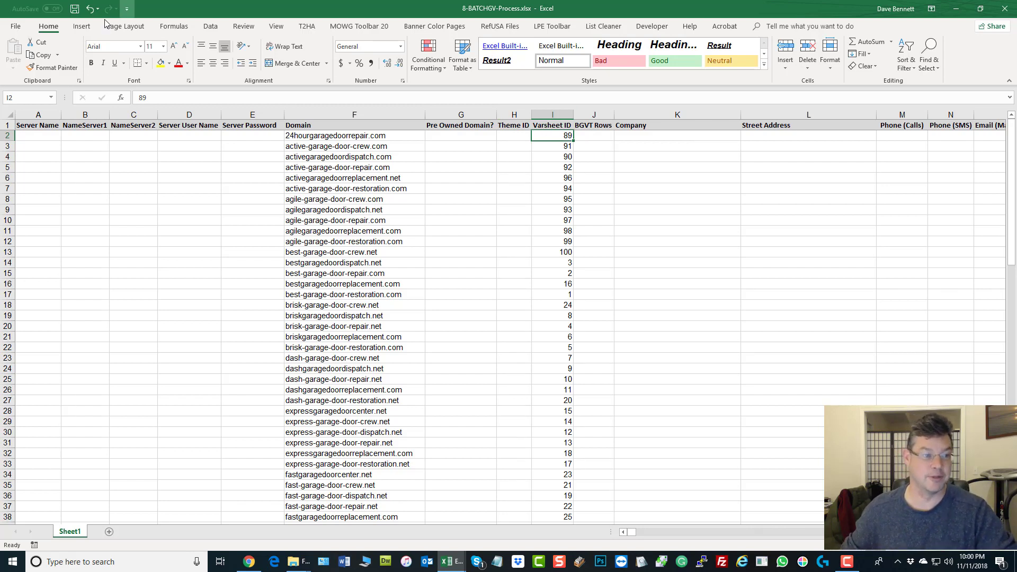
left_click(74, 9)
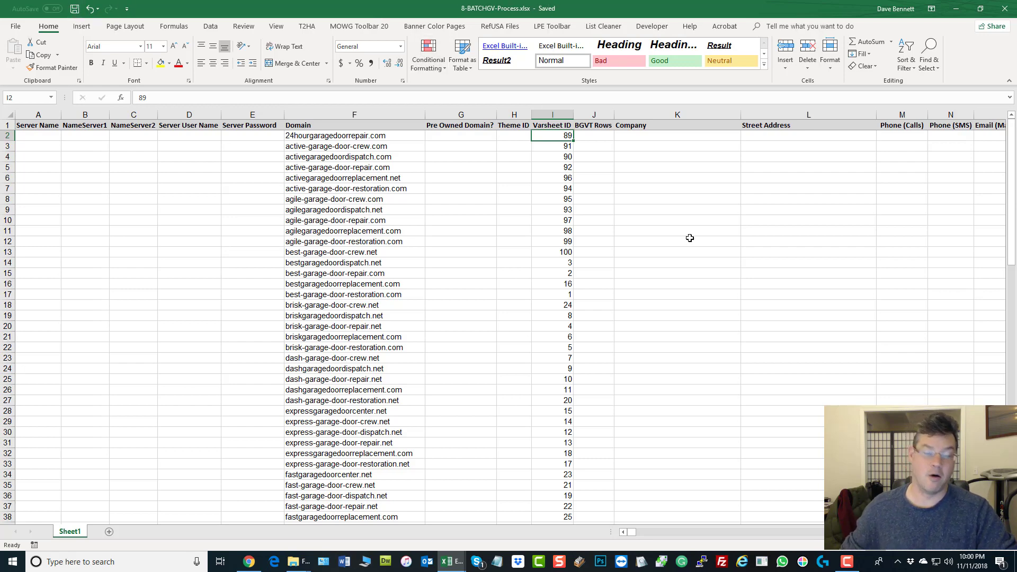
left_click(305, 115)
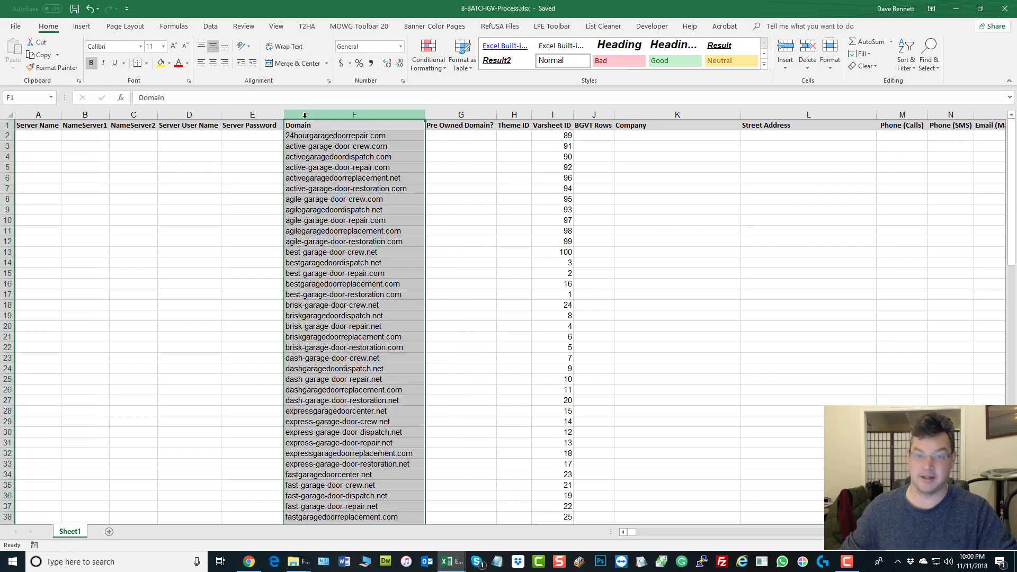
left_click(562, 113)
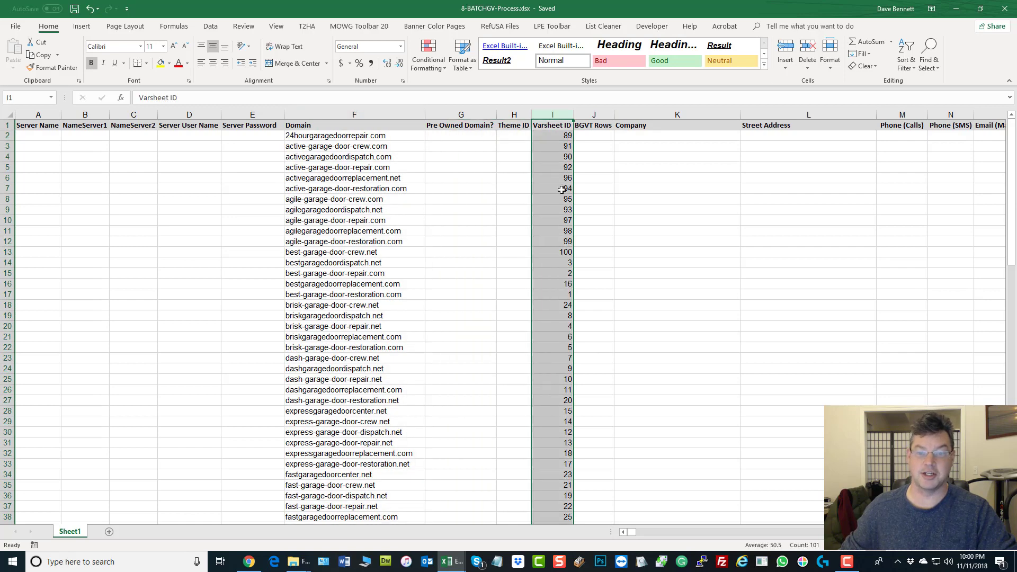
left_click(591, 139)
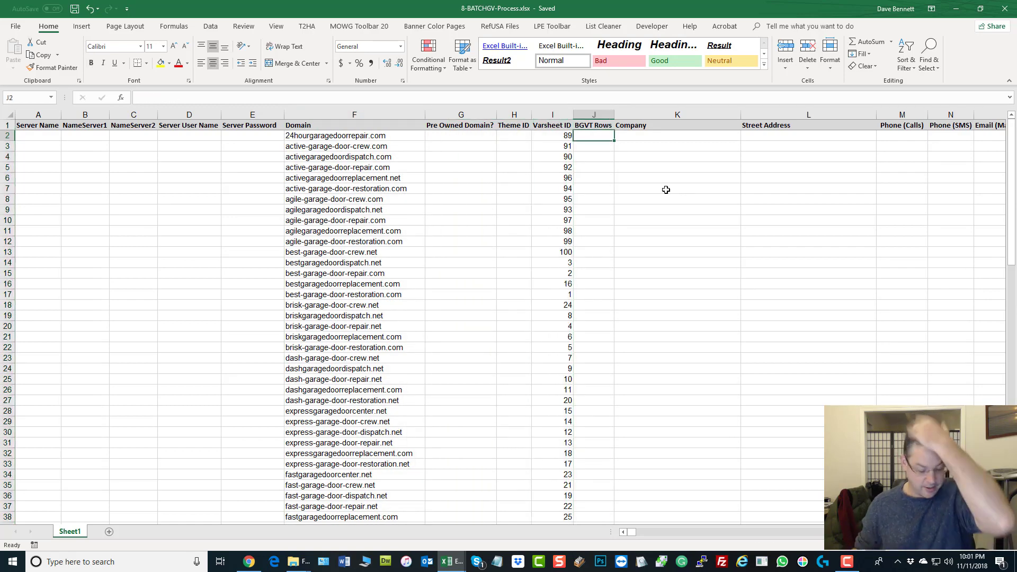
Step: Enter 2500 in J2 as the BGVT Rows value for 24hourgaragedoorrepair.com
type("10")
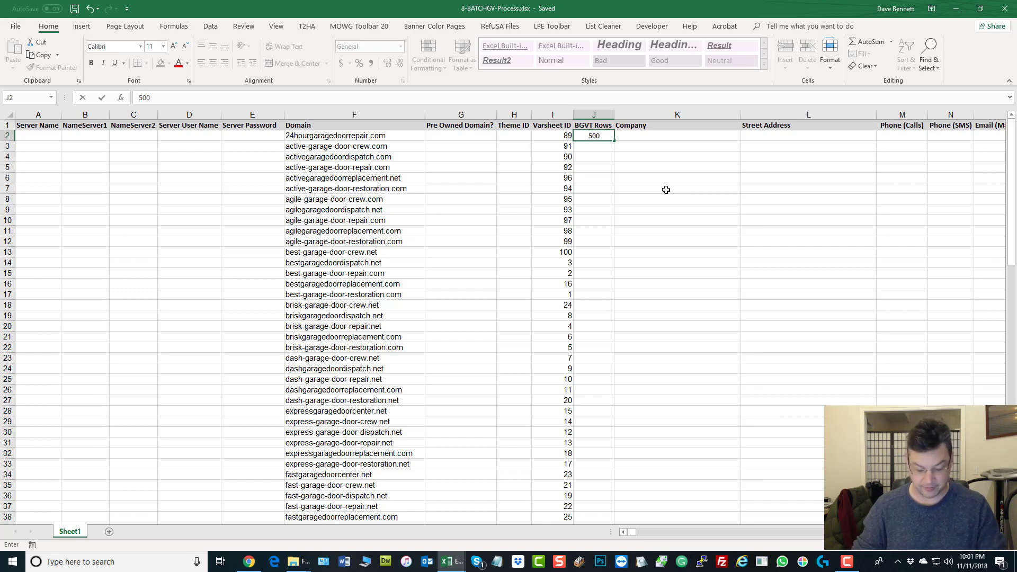
key("BackSpace")
key("BackSpace")
key("BackSpace")
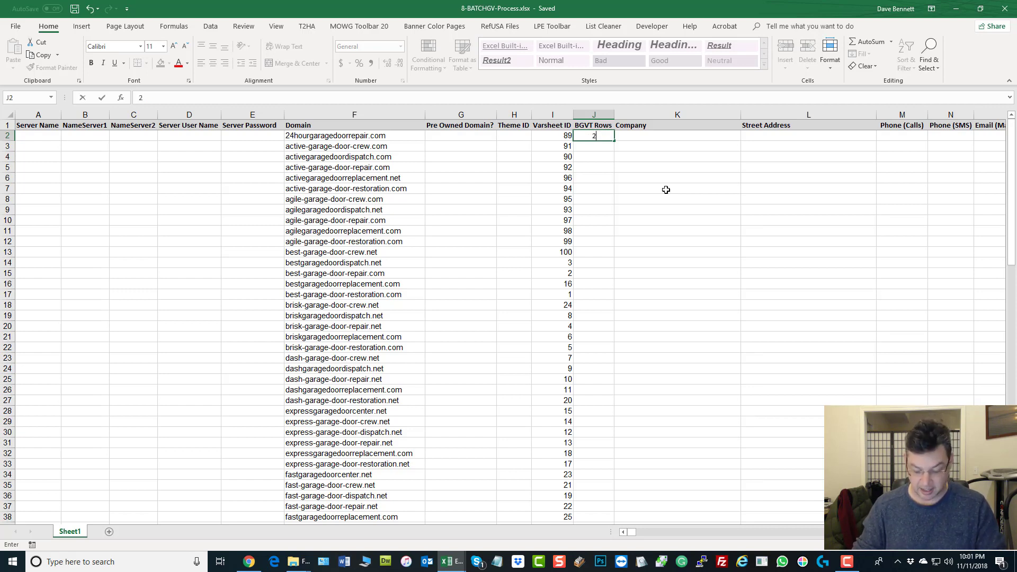
type("2500")
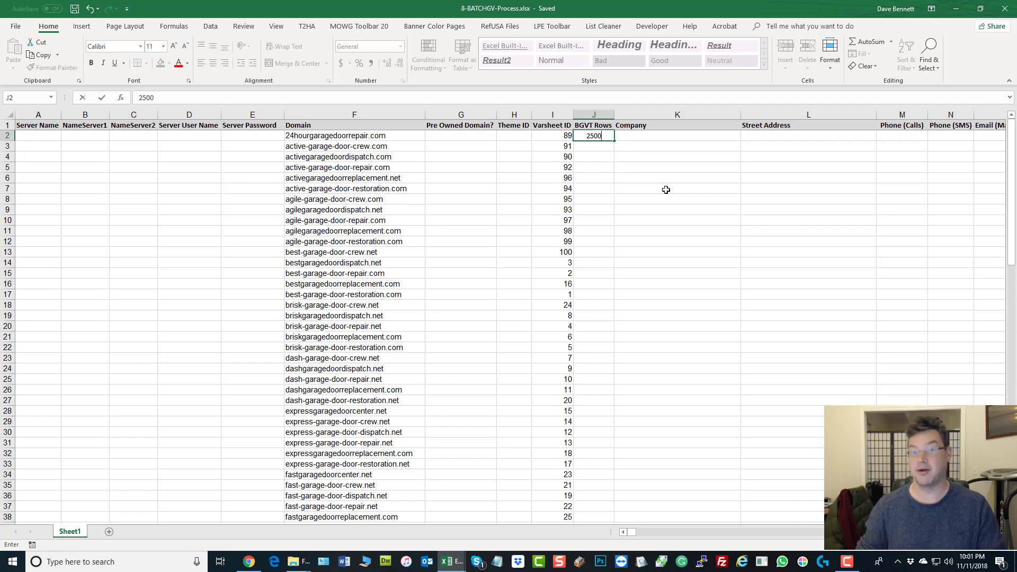
left_click(684, 339)
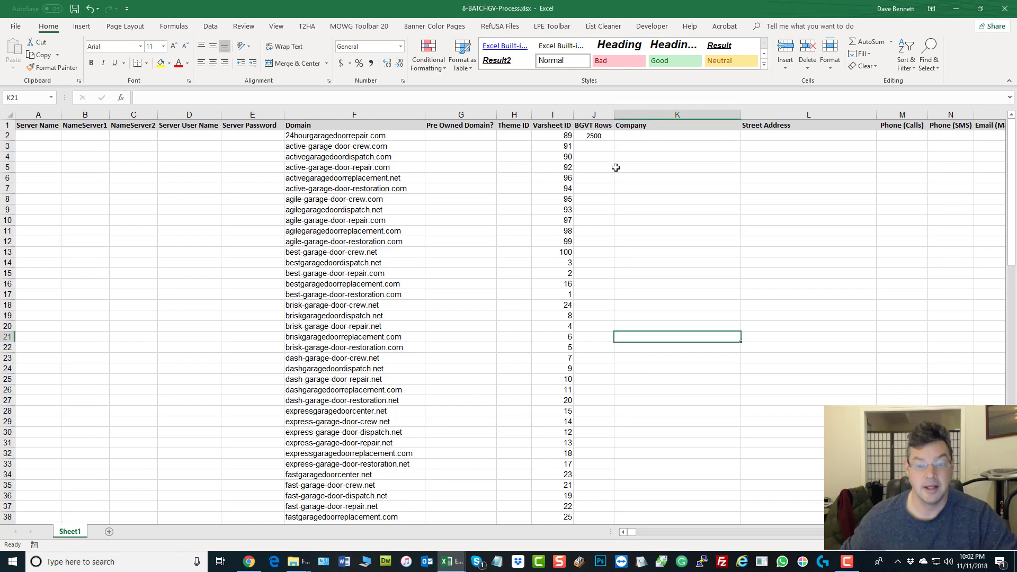
Step: Enter BGVT Rows values 500 and 125 for the second and third domains
left_click(603, 137)
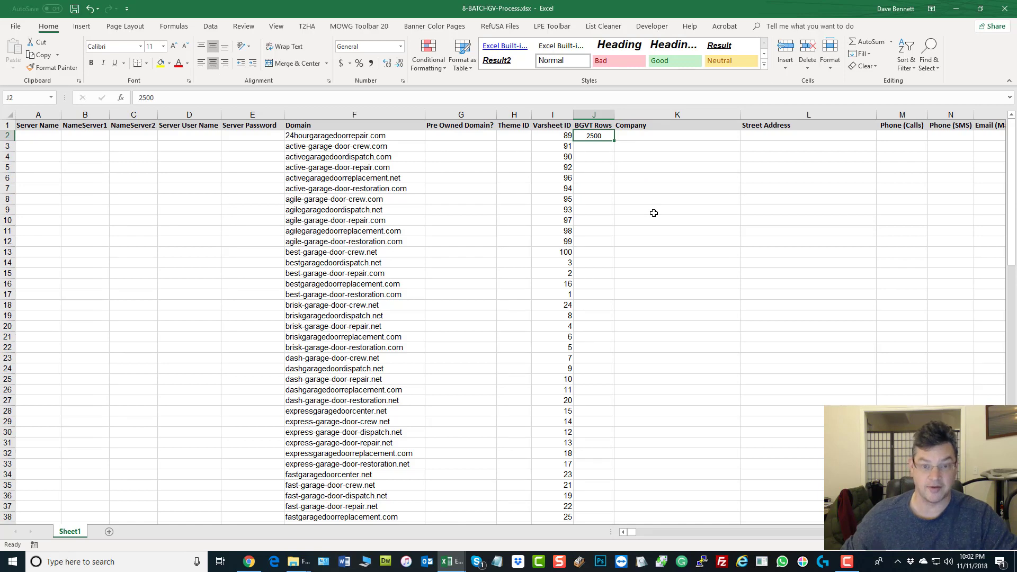
left_click(589, 147)
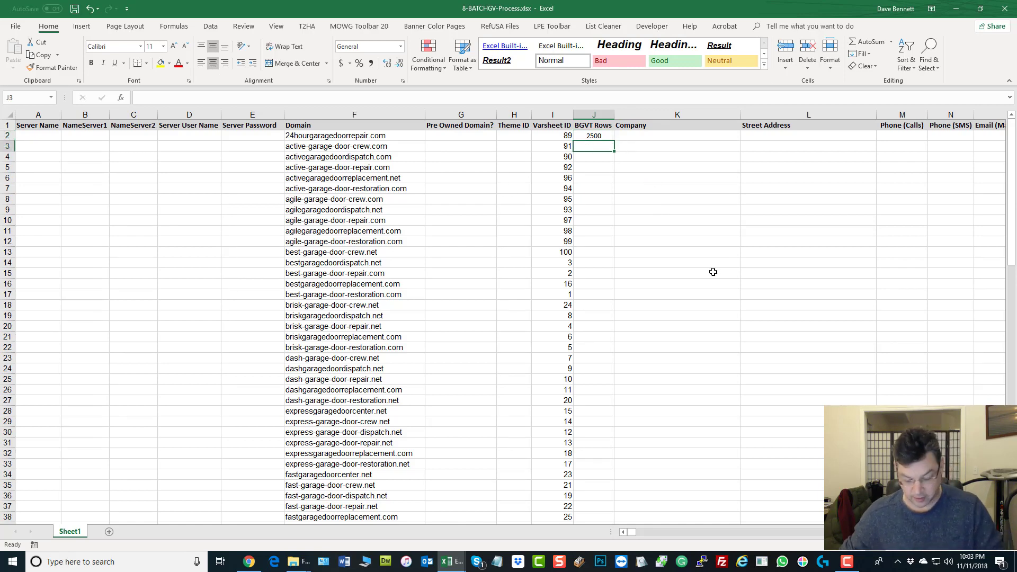
type("500")
left_click(586, 159)
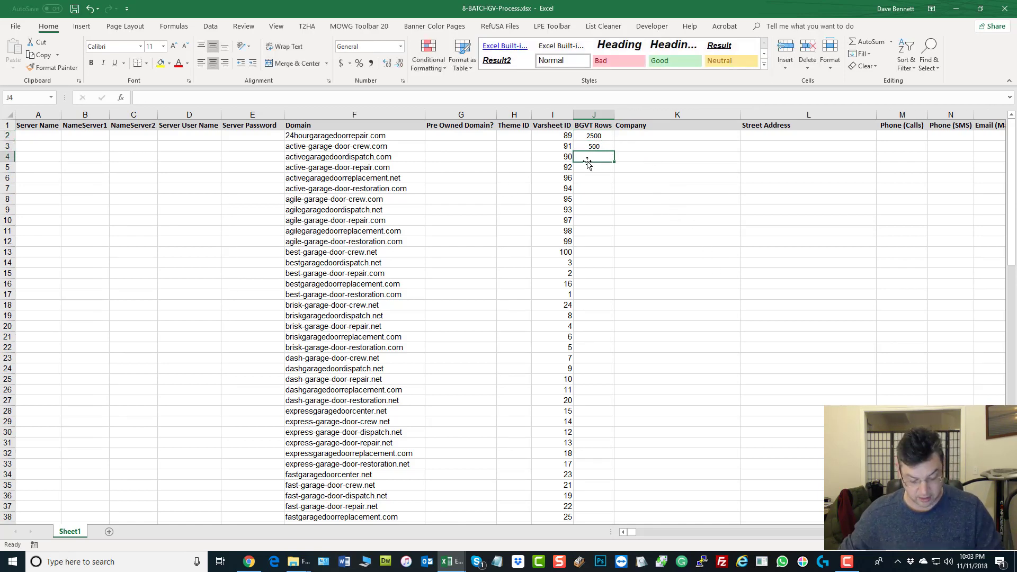
type("125")
left_click(592, 167)
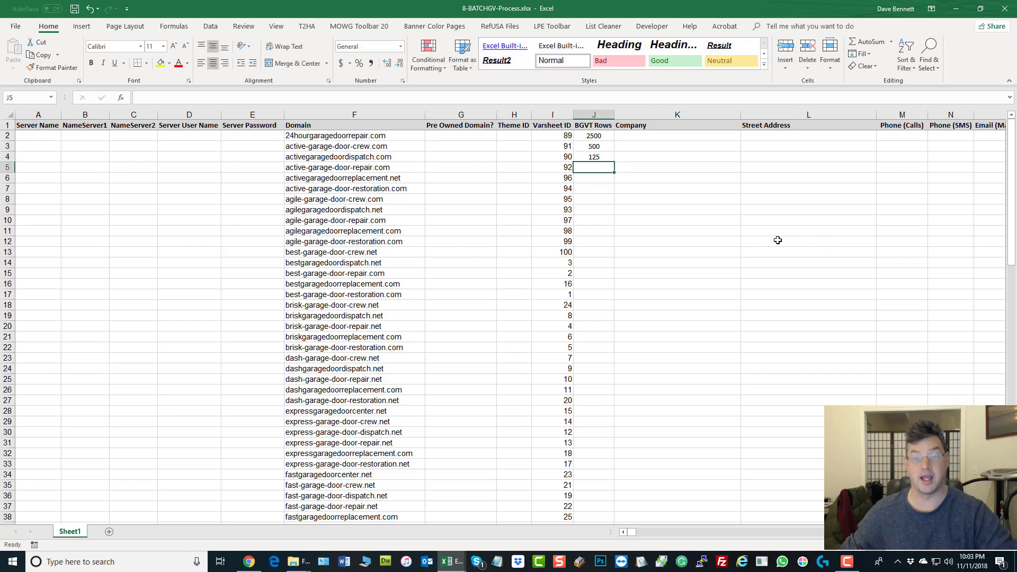
Step: Copy 2500 from J2 into J3, fill it down BGVT Rows to row 101, and save
left_click(598, 137)
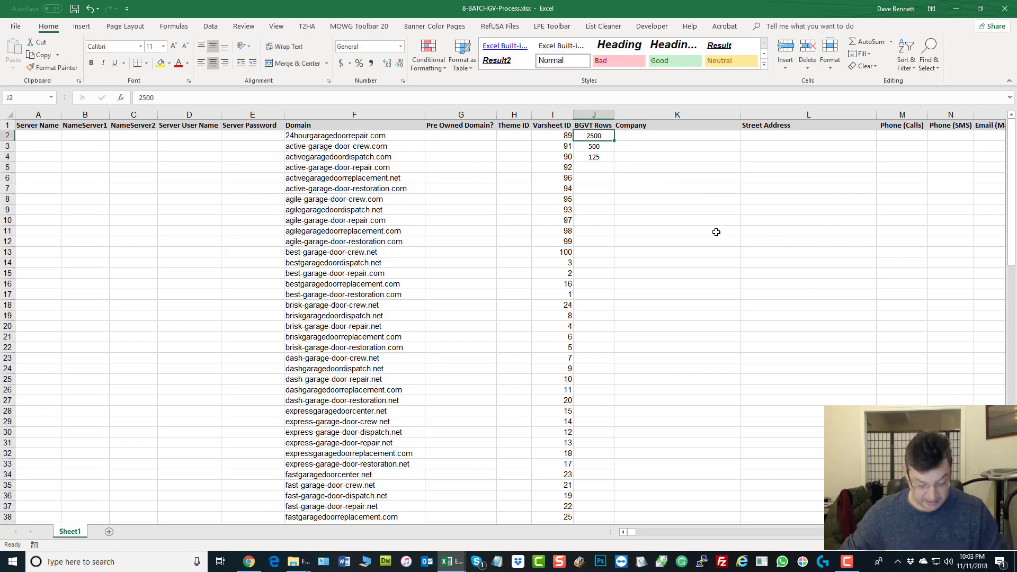
key("ctrl+c")
left_click(594, 147)
key("ctrl+v")
left_click(655, 201)
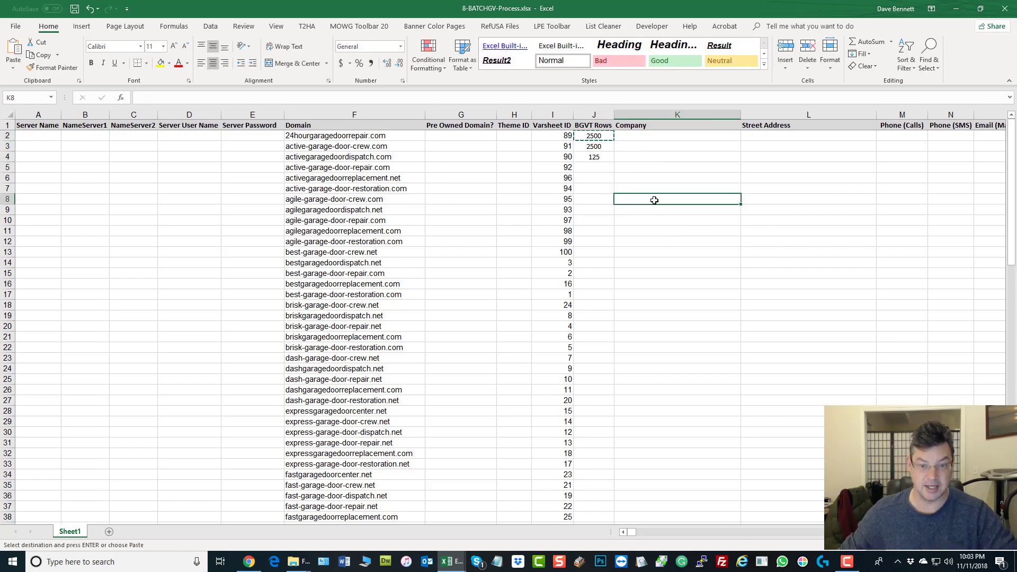
left_click_drag(594, 137, 604, 509)
left_click(480, 267)
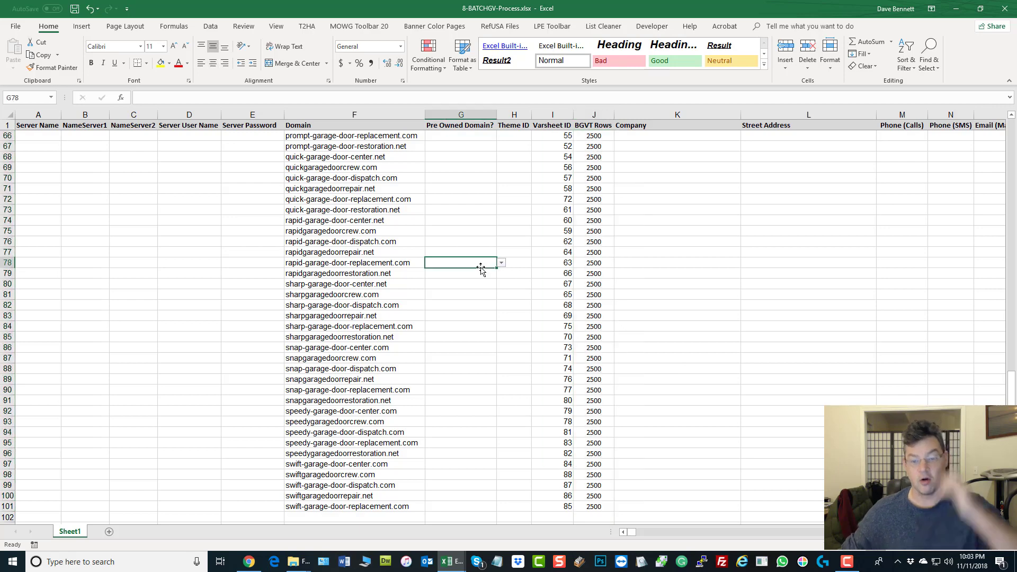
scroll(482, 268, "up", 20)
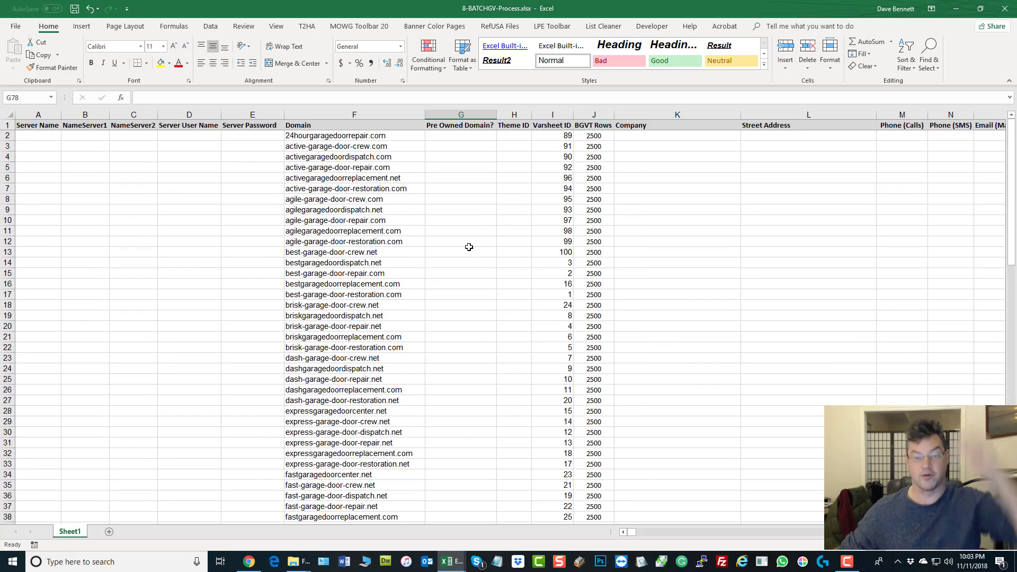
left_click(74, 9)
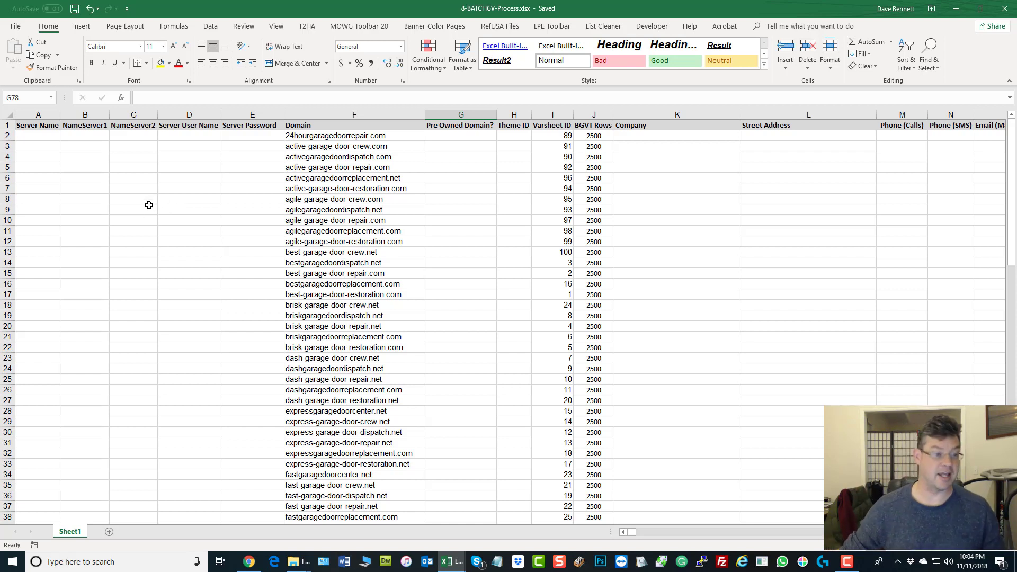
left_click(148, 209)
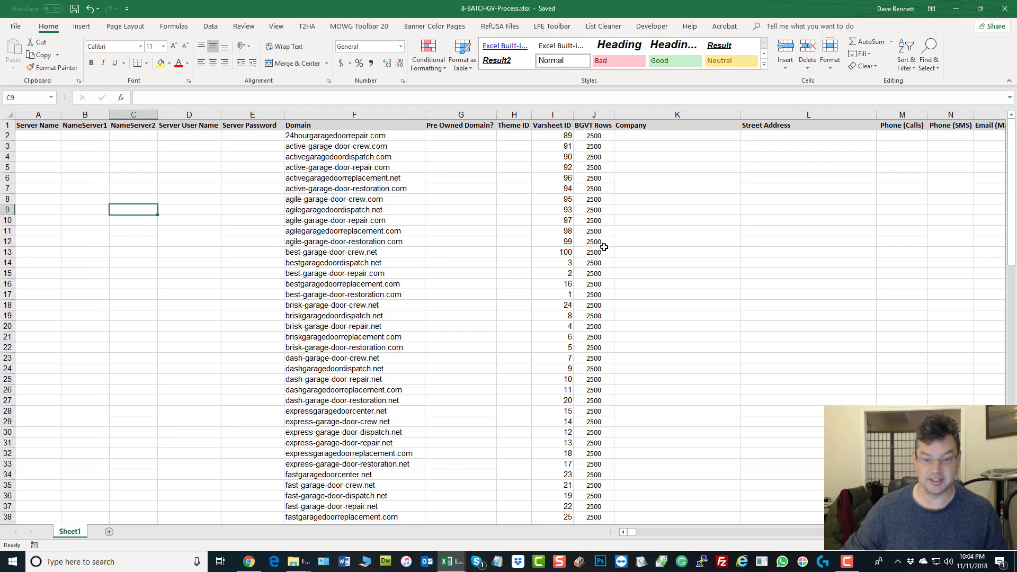
scroll(636, 276, "down", 5)
scroll(675, 307, "up", 5)
left_click(321, 115)
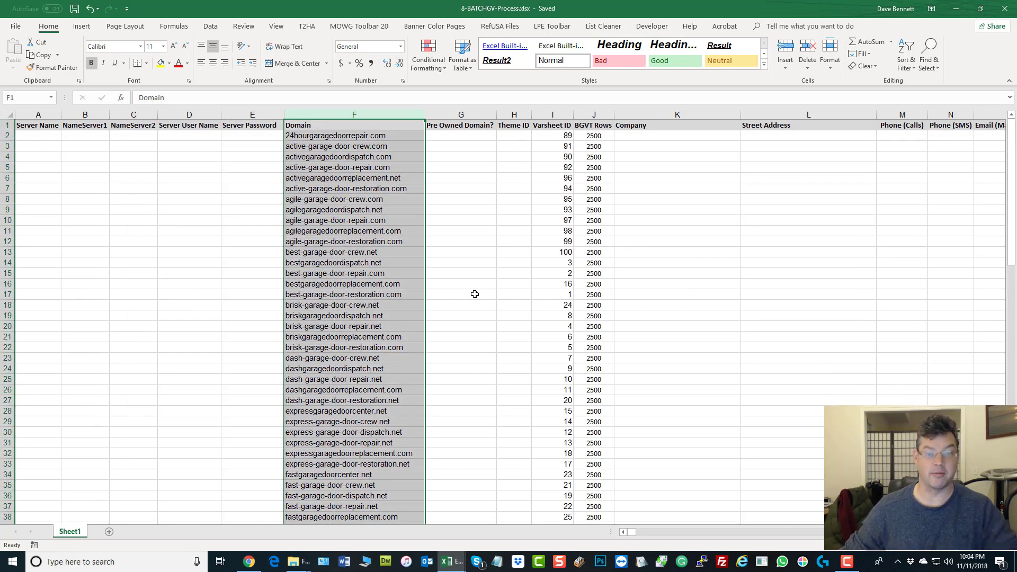
left_click(556, 111)
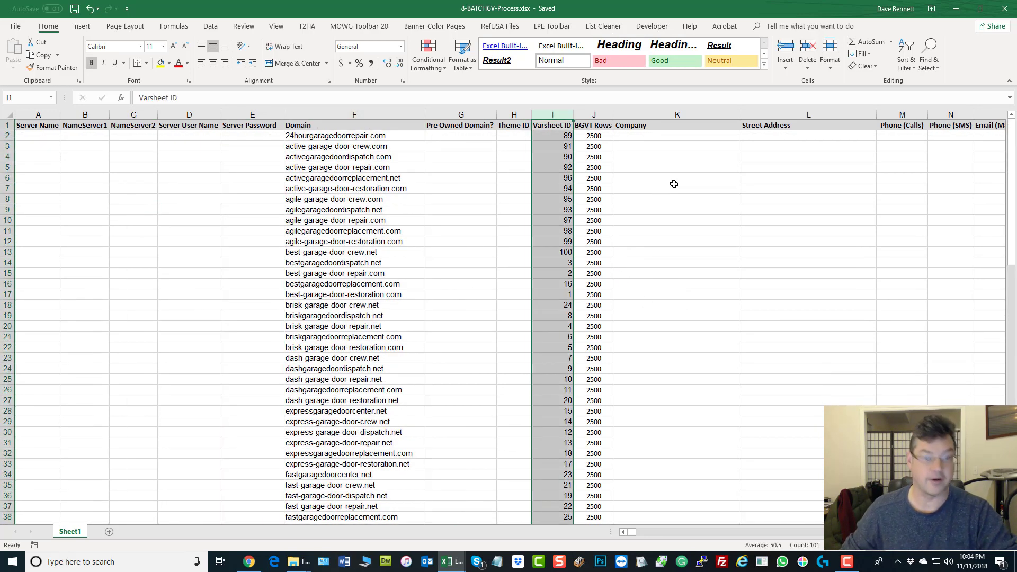
left_click(602, 115)
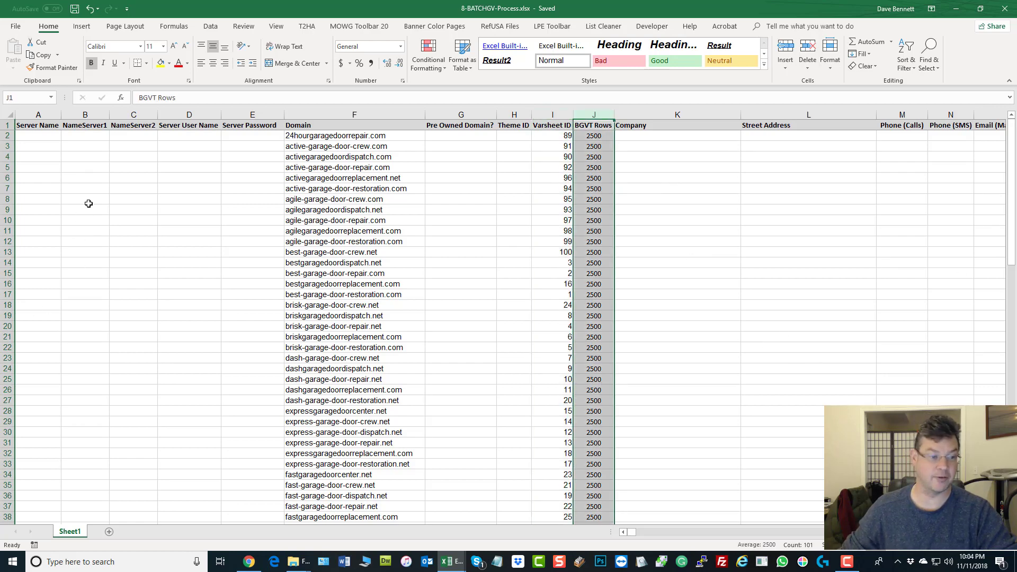
left_click(87, 190)
left_click_drag(32, 127, 880, 402)
key("ctrl+c")
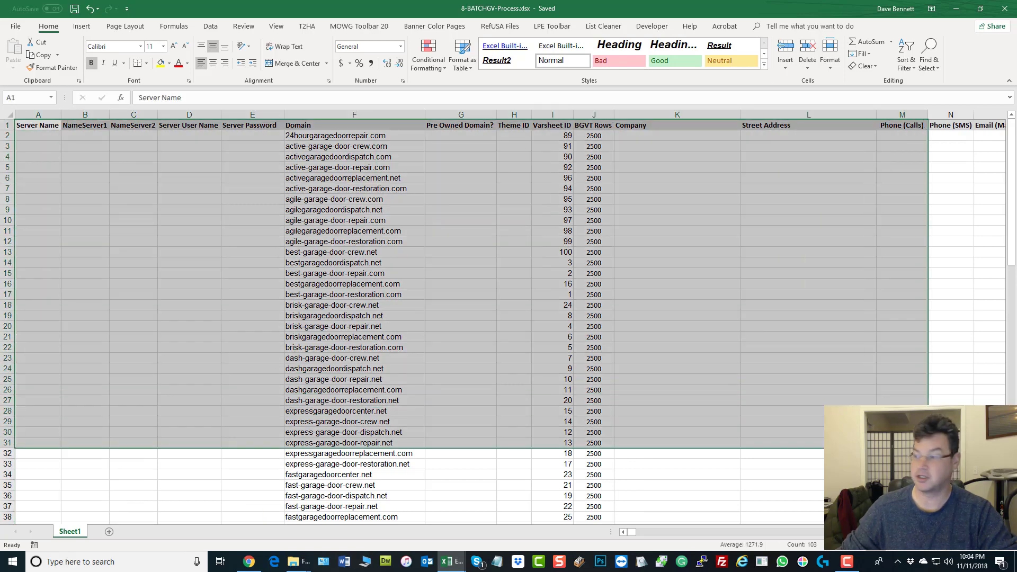
key("alt+Tab")
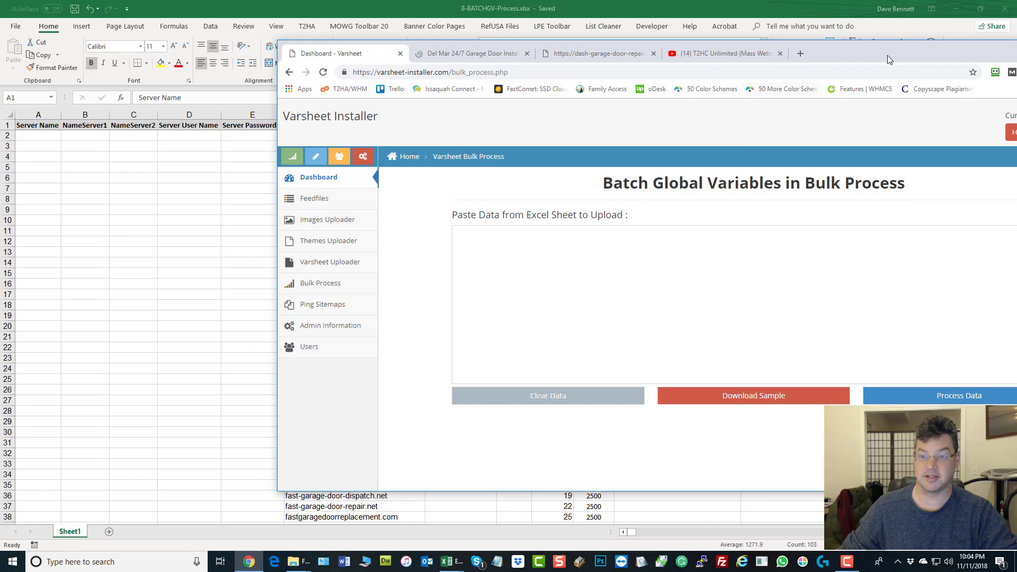
left_click_drag(890, 53, 1016, 94)
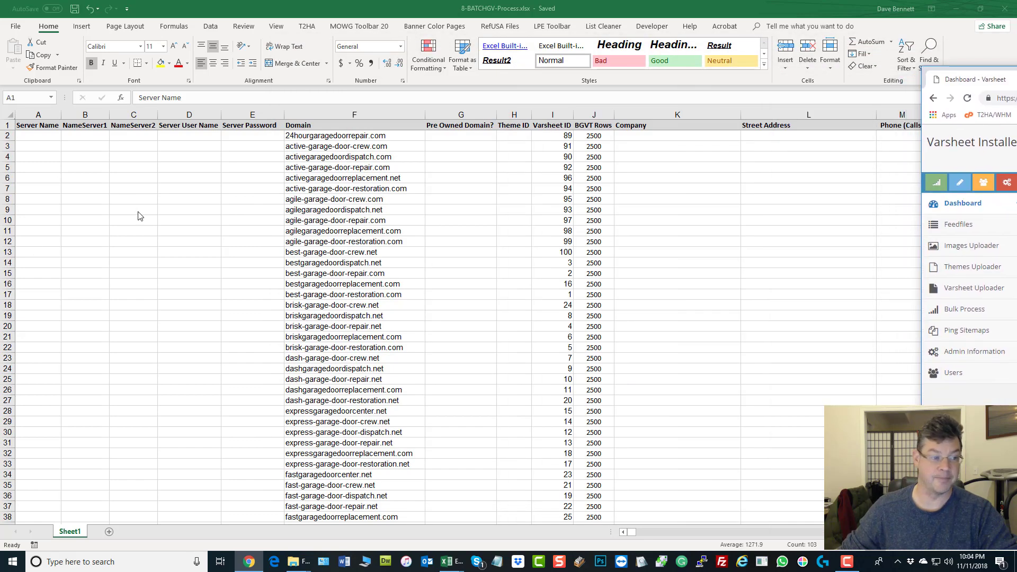
key("alt+Tab")
left_click(34, 125)
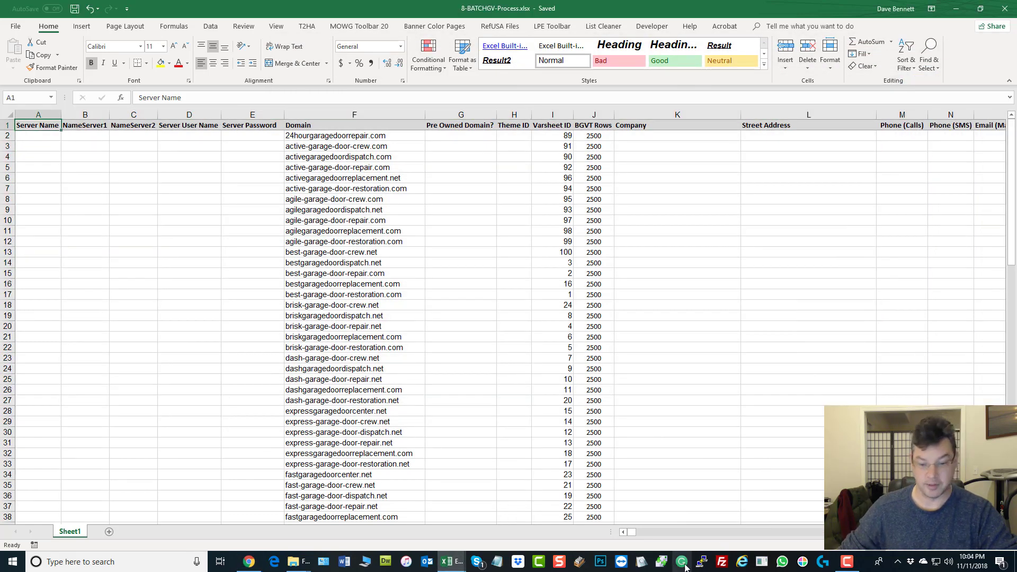
Step: Copy the table range A1:S101 and switch to the Varsheet bulk-process page in Chrome
scroll(866, 286, "right", 6)
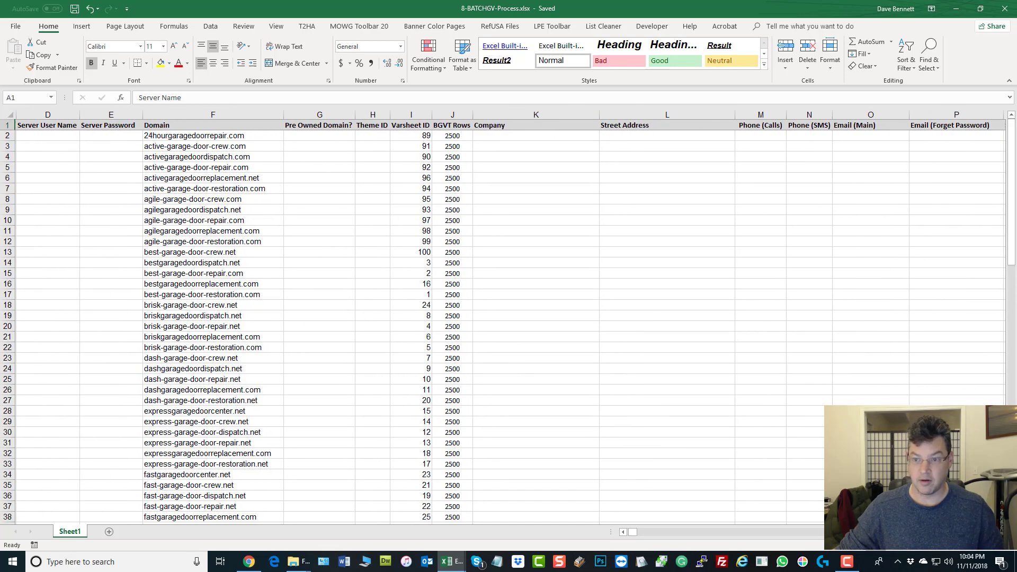
left_click(833, 125, "shift")
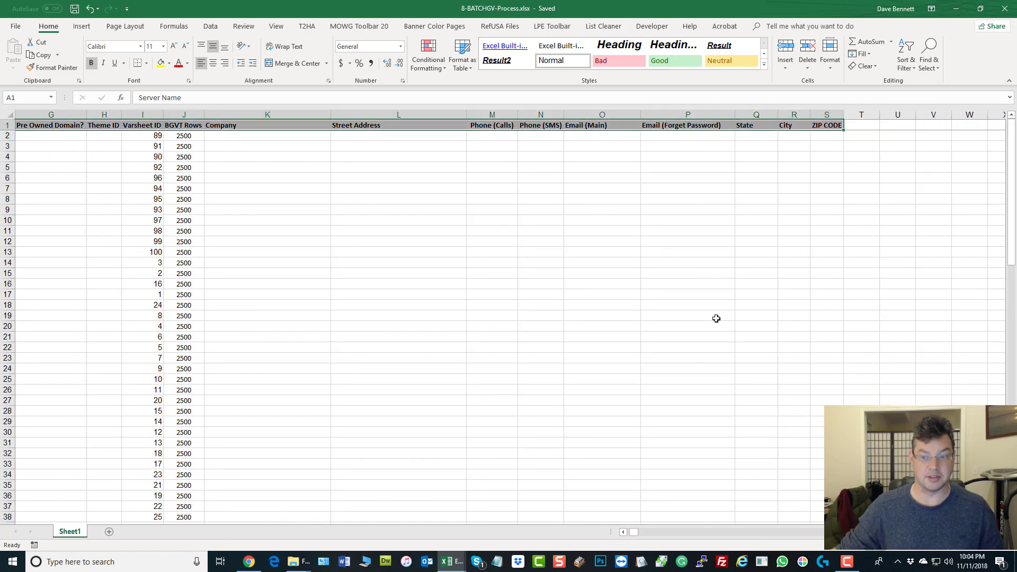
scroll(771, 310, "down", 20)
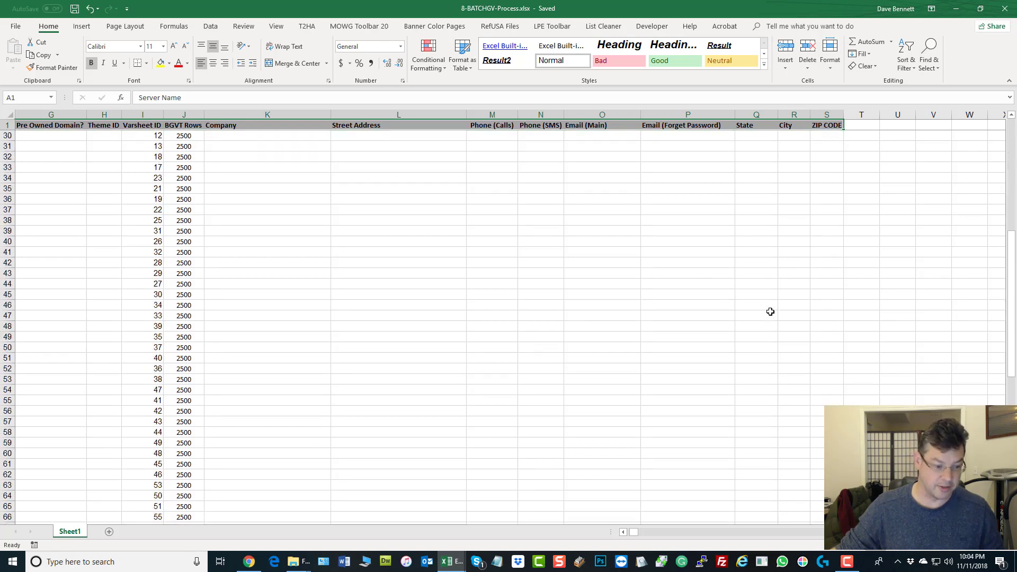
scroll(770, 316, "down", 12)
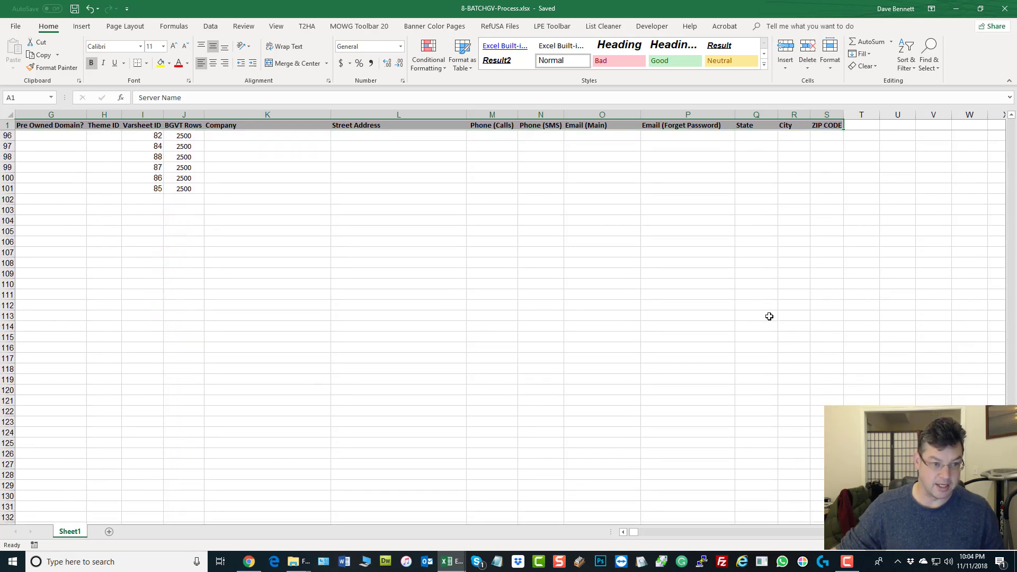
scroll(769, 316, "up", 1)
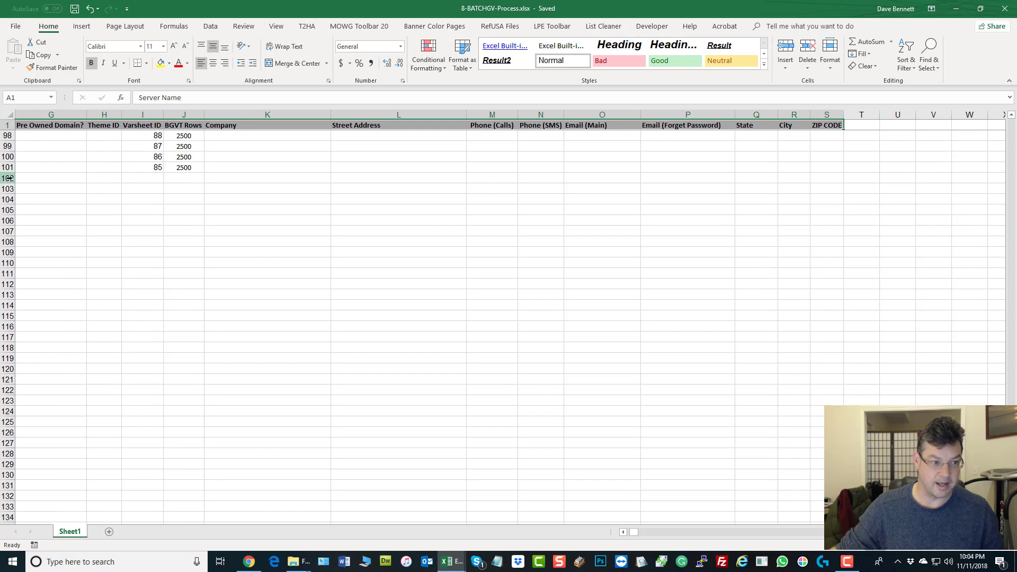
left_click(825, 168, "shift")
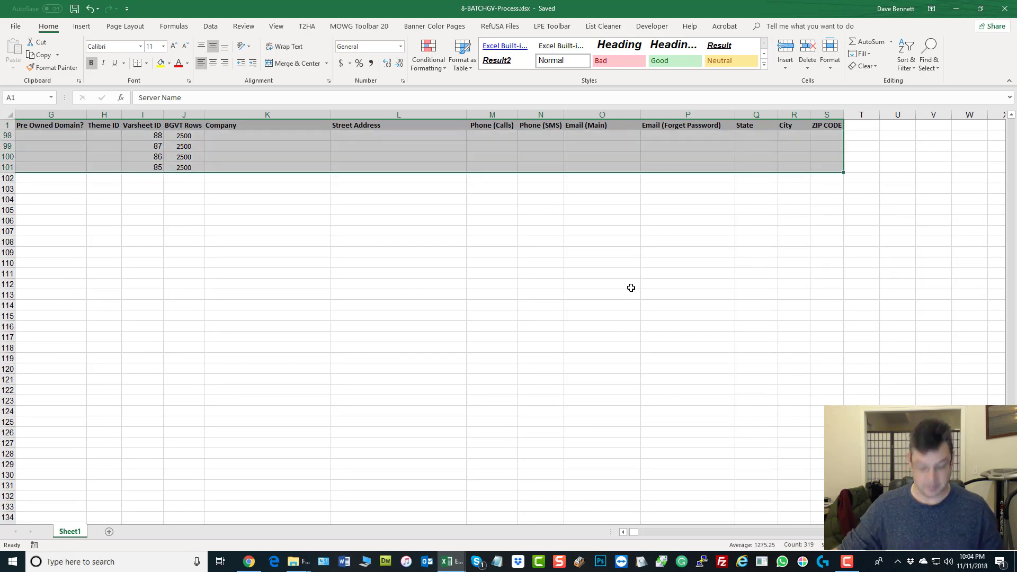
key("ctrl+c")
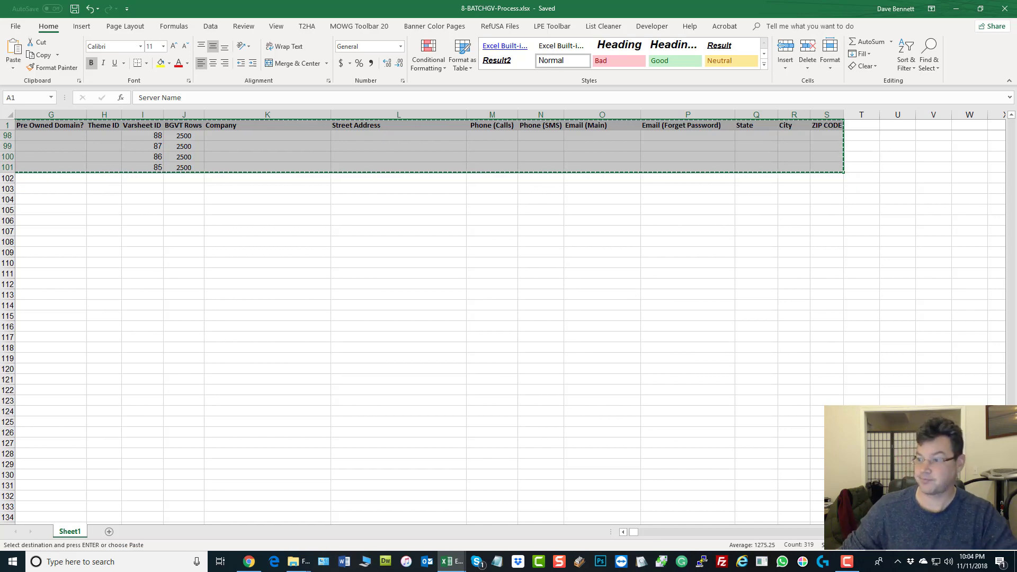
key("alt+Tab")
left_click_drag(777, 65, 703, 54)
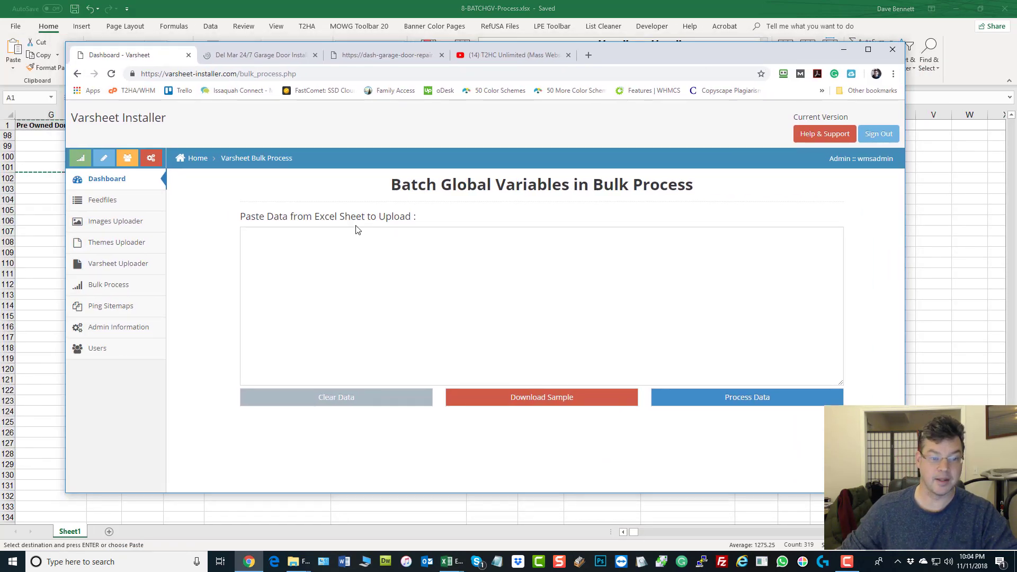
Step: Paste the copied Excel table into the 'Paste Data from Excel Sheet' box and run Process Data
right_click(350, 259)
left_click(376, 341)
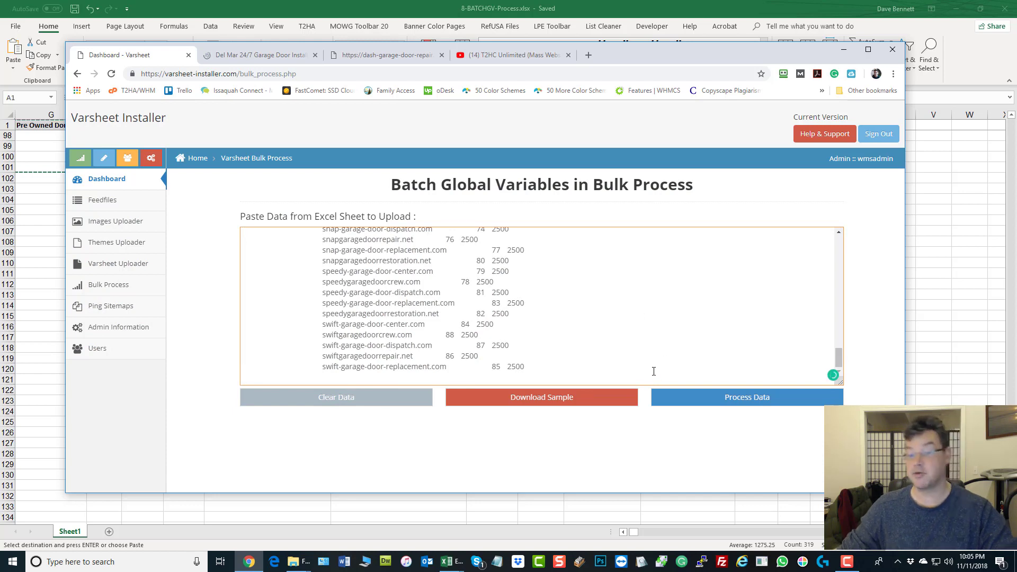
left_click(708, 404)
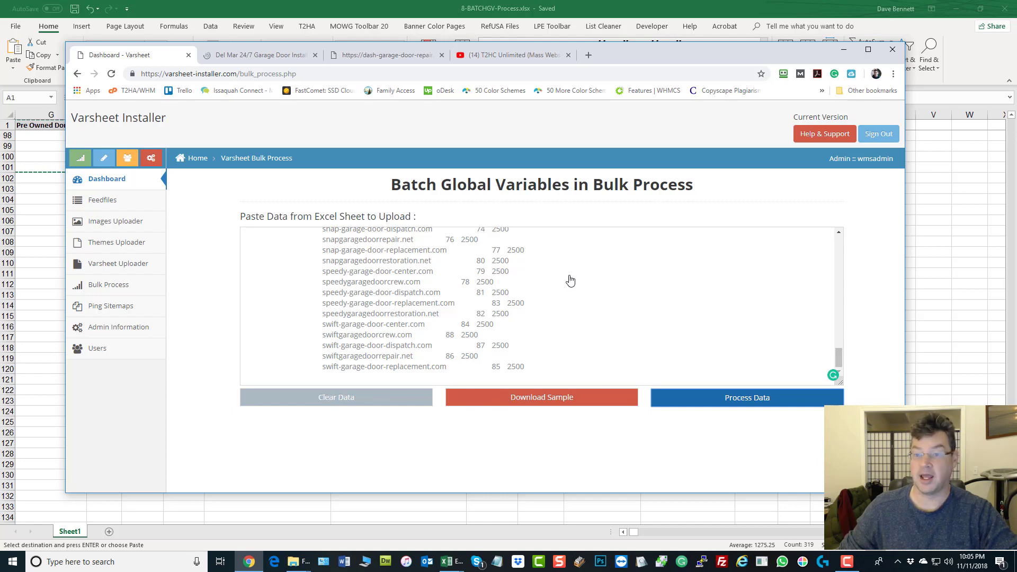
left_click_drag(635, 61, 672, 46)
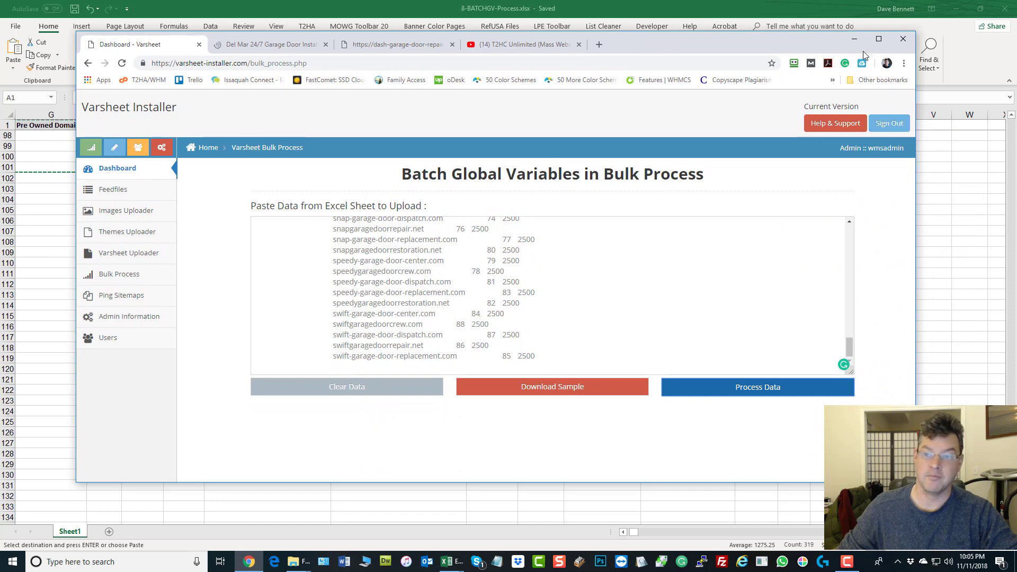
Step: Maximize the browser window and move the Page Unresponsive warning aside
left_click(878, 39)
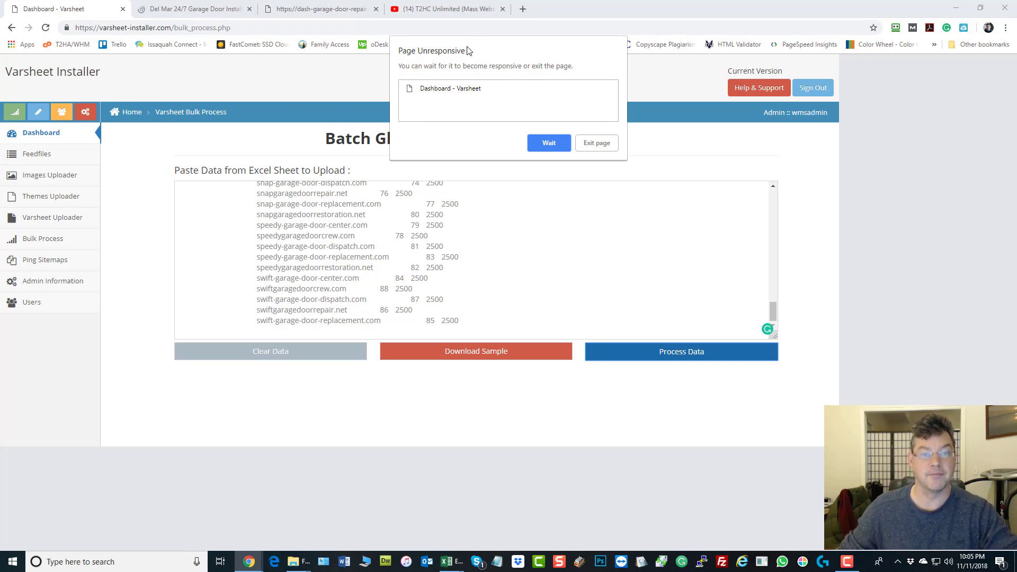
left_click_drag(469, 49, 747, 199)
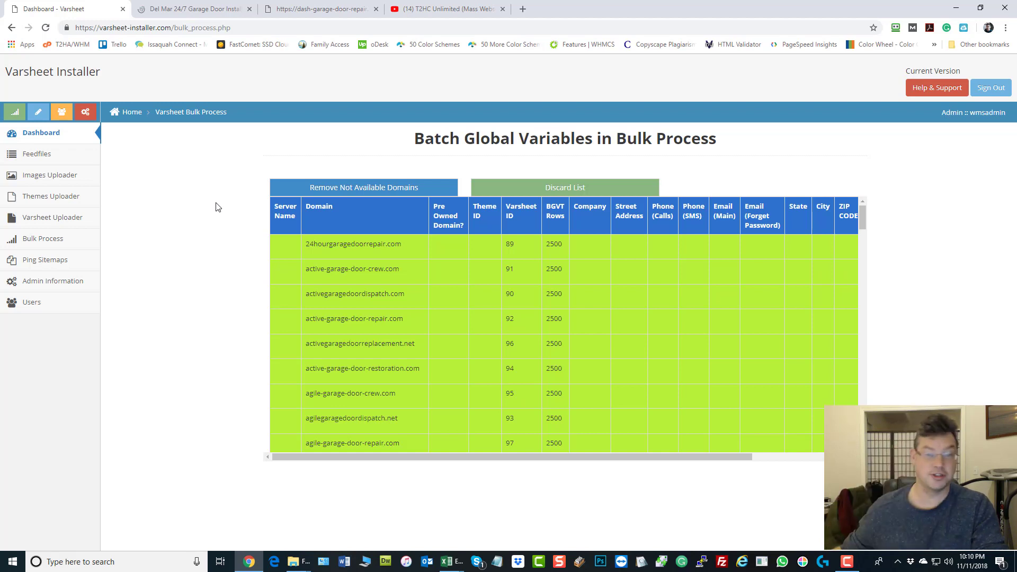
Step: Go to the Ping Sitemaps page to submit a sitemap to Google, Yahoo and Bing
left_click(38, 263)
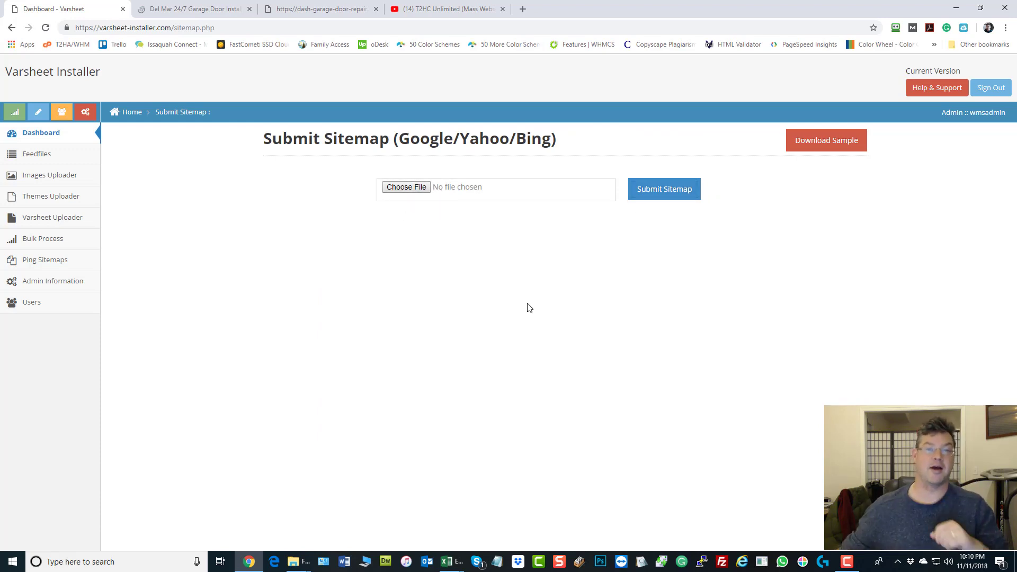
Step: Select all three feedfiles in Manage Feedfiles and delete them, confirming with OK
left_click(35, 154)
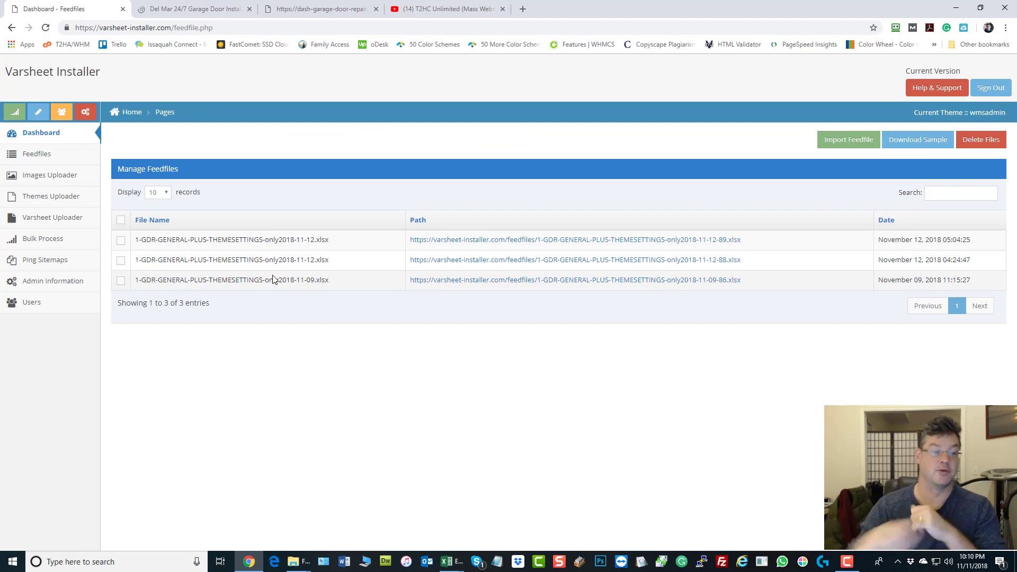
left_click(120, 220)
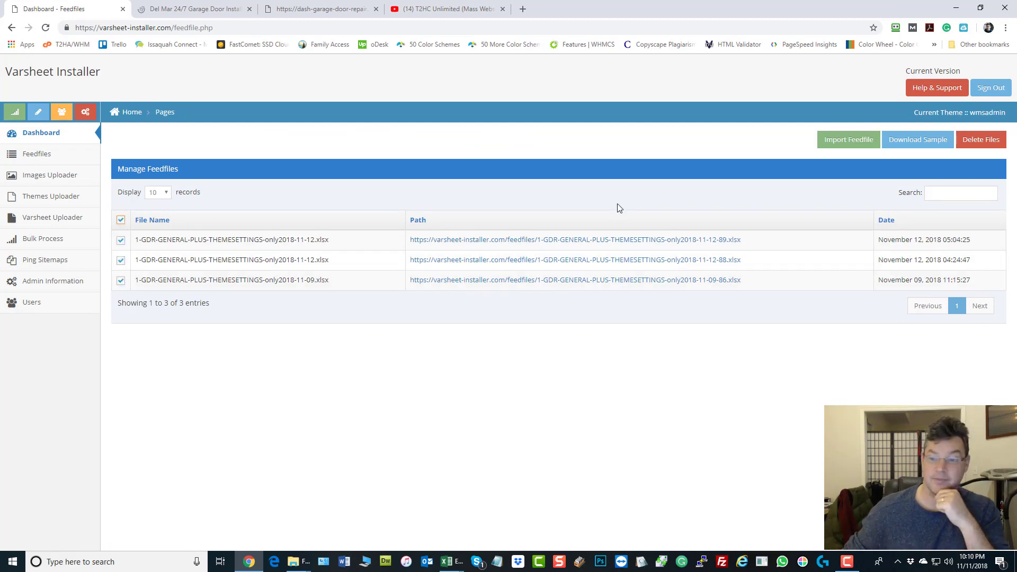
left_click(979, 139)
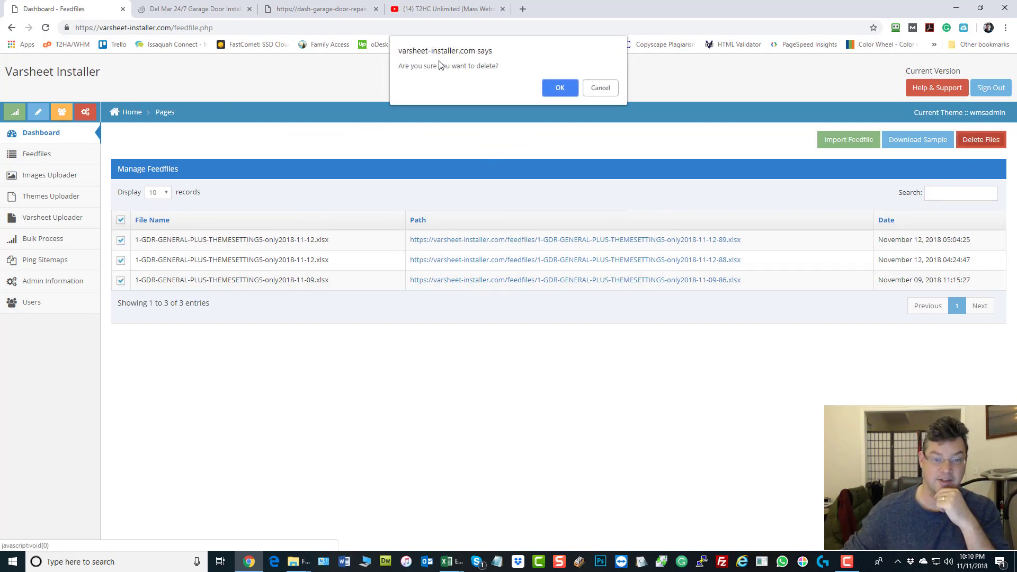
left_click(554, 91)
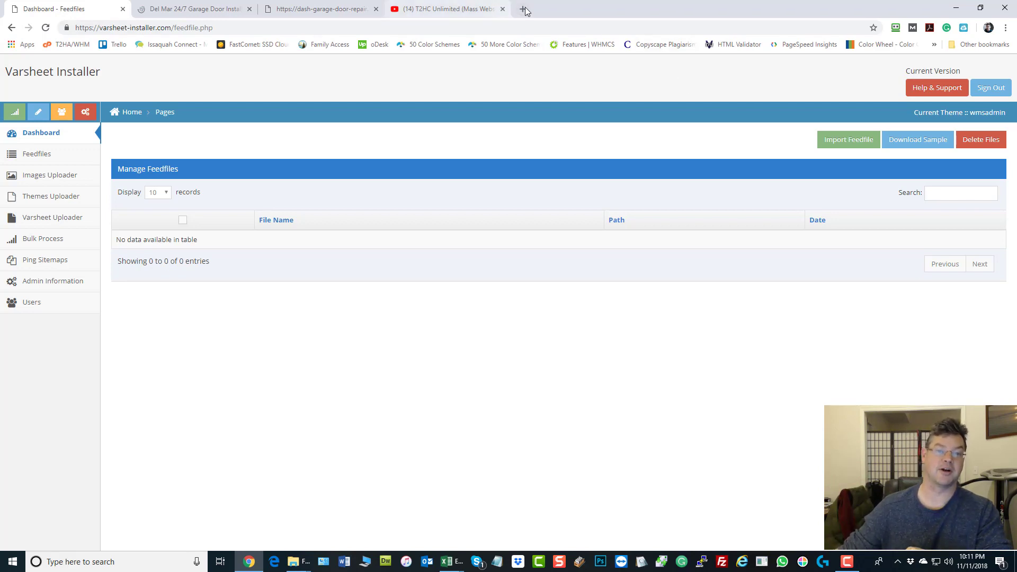
key("ctrl+t")
Step: Load website-installer.com and jump to its landing page and website template grid
type("websi")
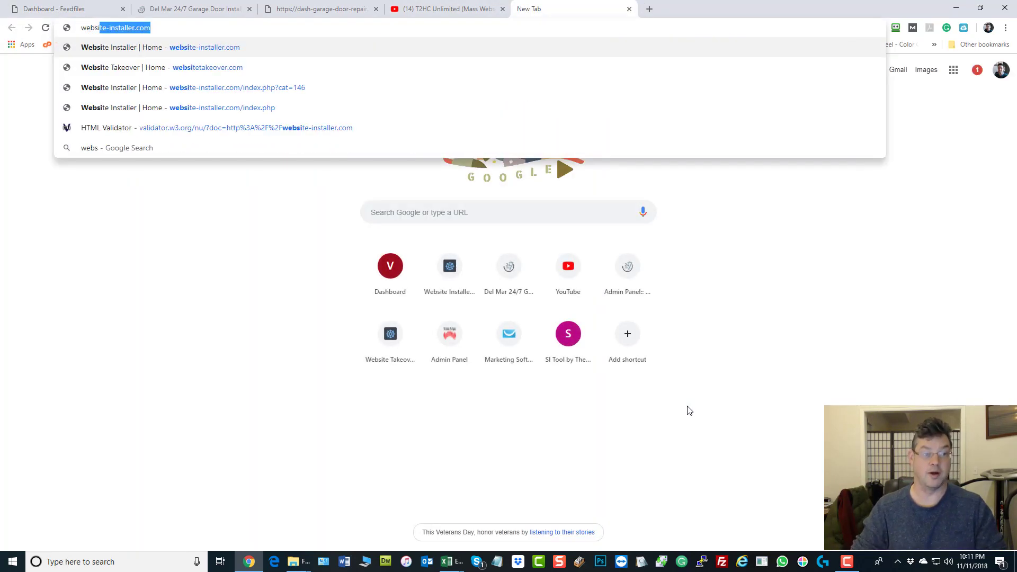
key("Return")
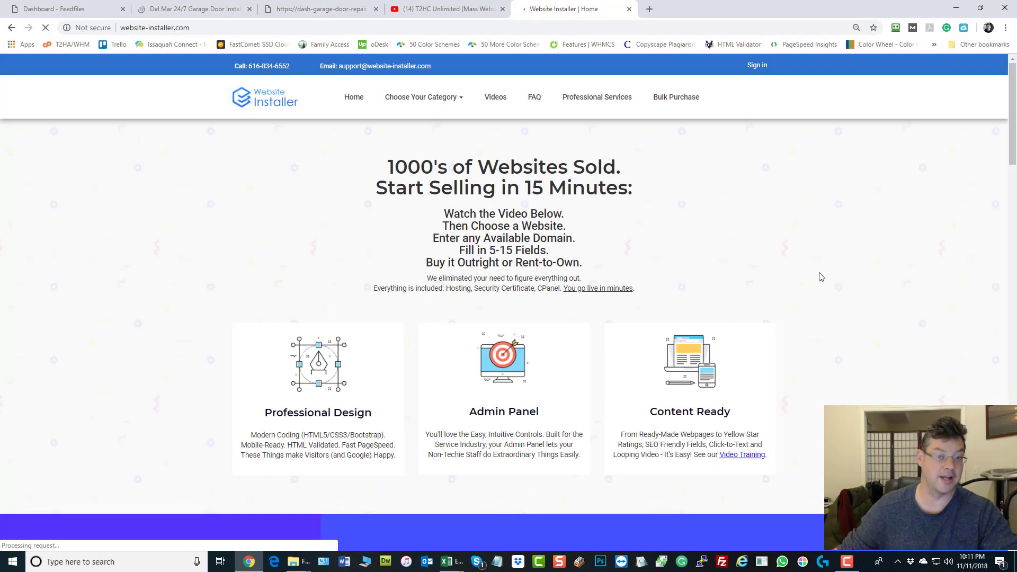
mouse_move(456, 117)
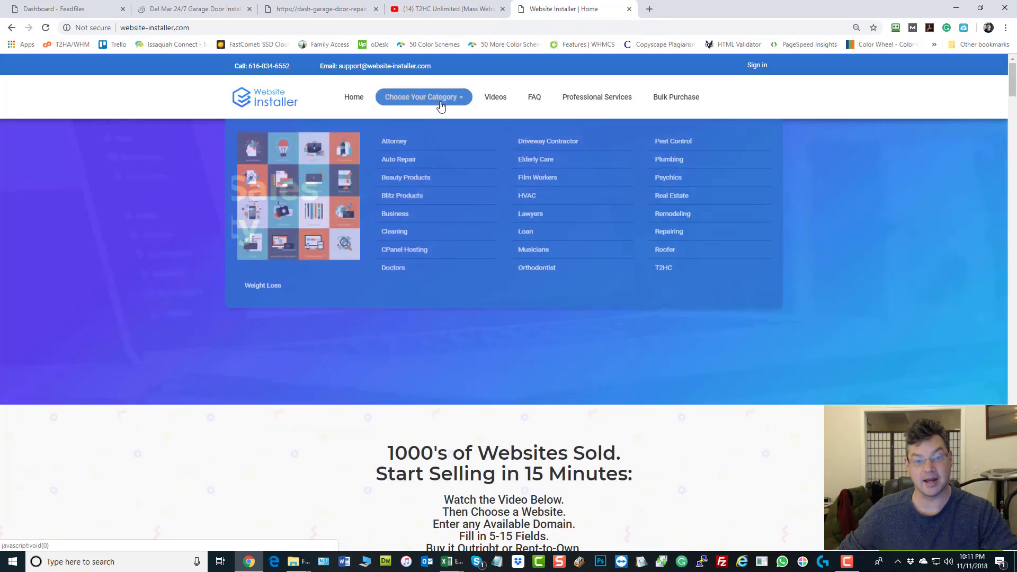
left_click(673, 280)
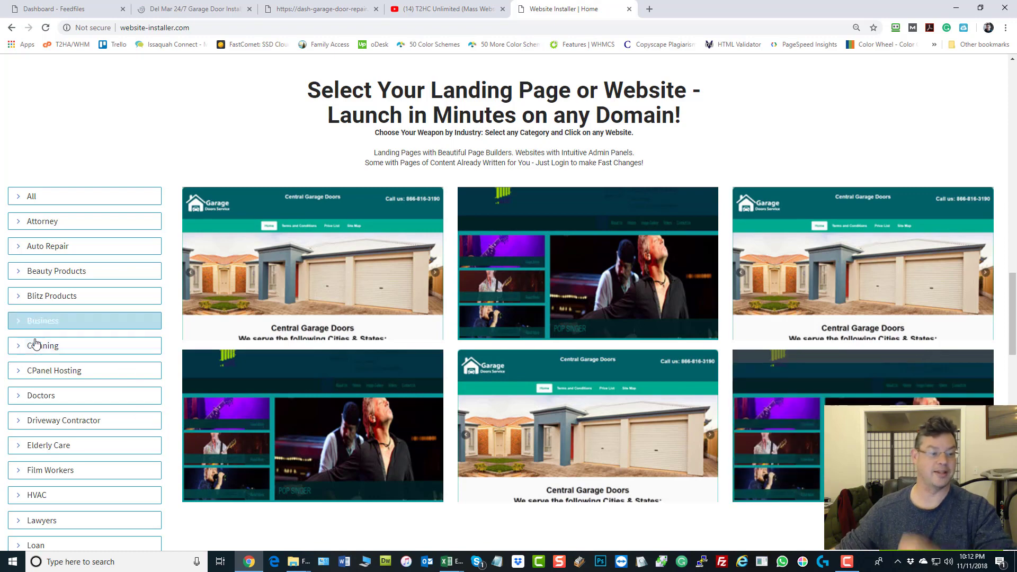
scroll(49, 318, "down", 4)
scroll(53, 273, "down", 4)
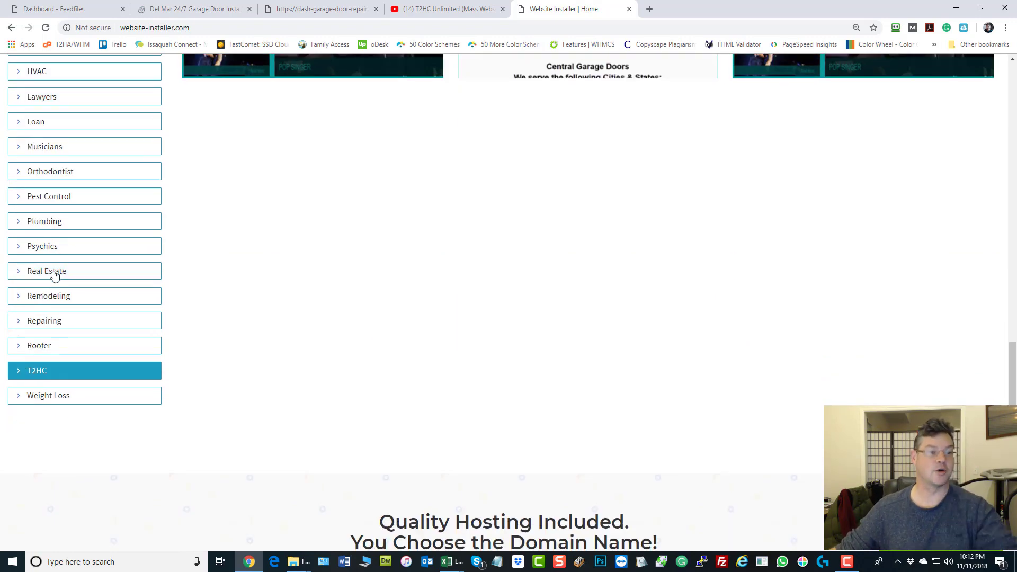
scroll(59, 271, "up", 11)
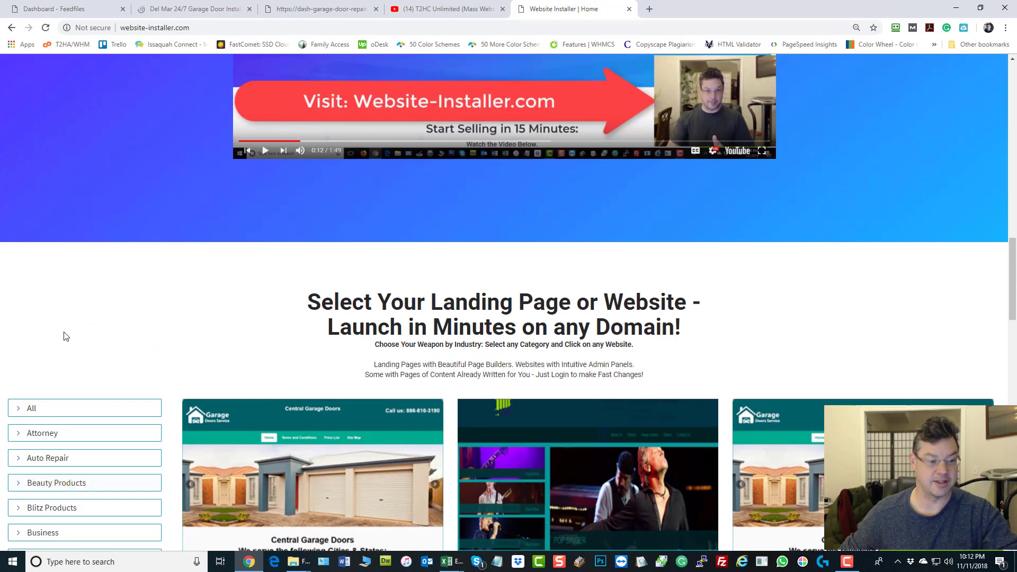
scroll(68, 355, "down", 1)
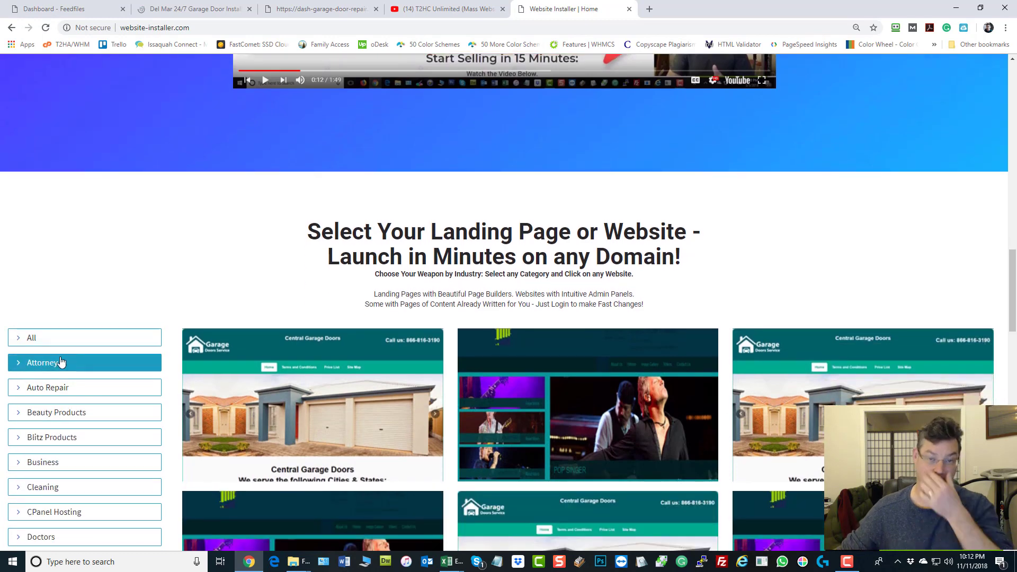
left_click(61, 362)
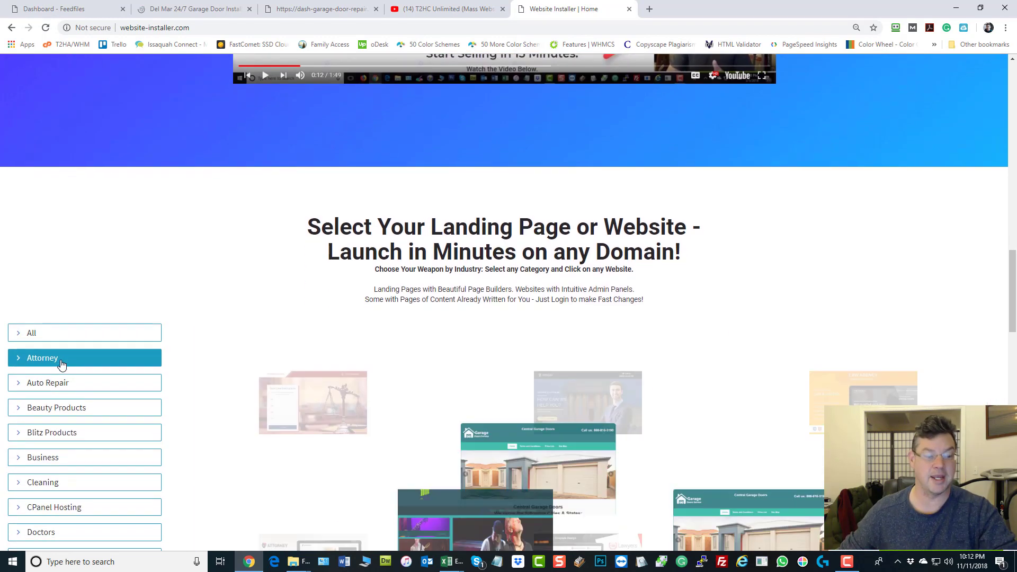
scroll(602, 381, "down", 3)
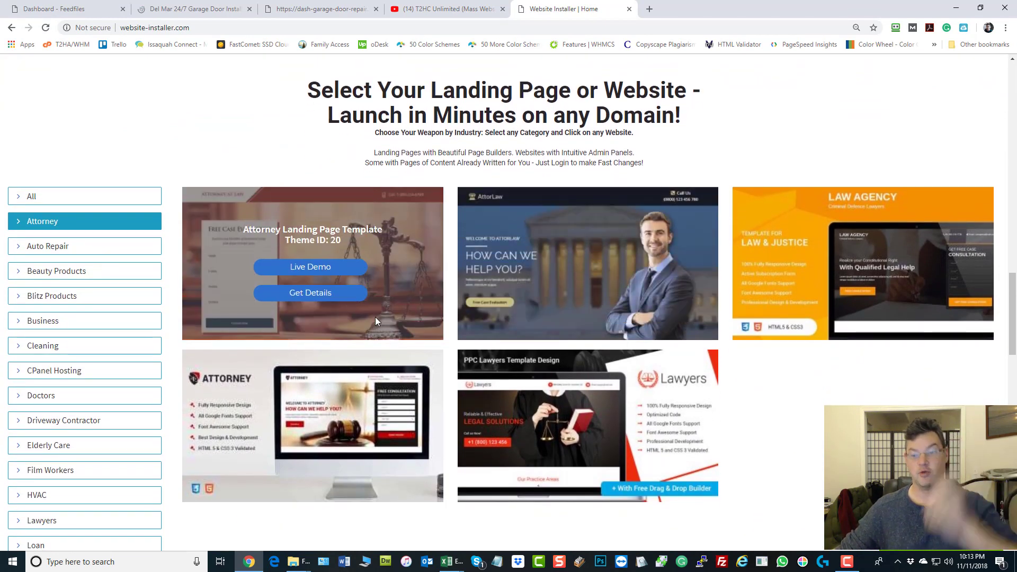
left_click(49, 321)
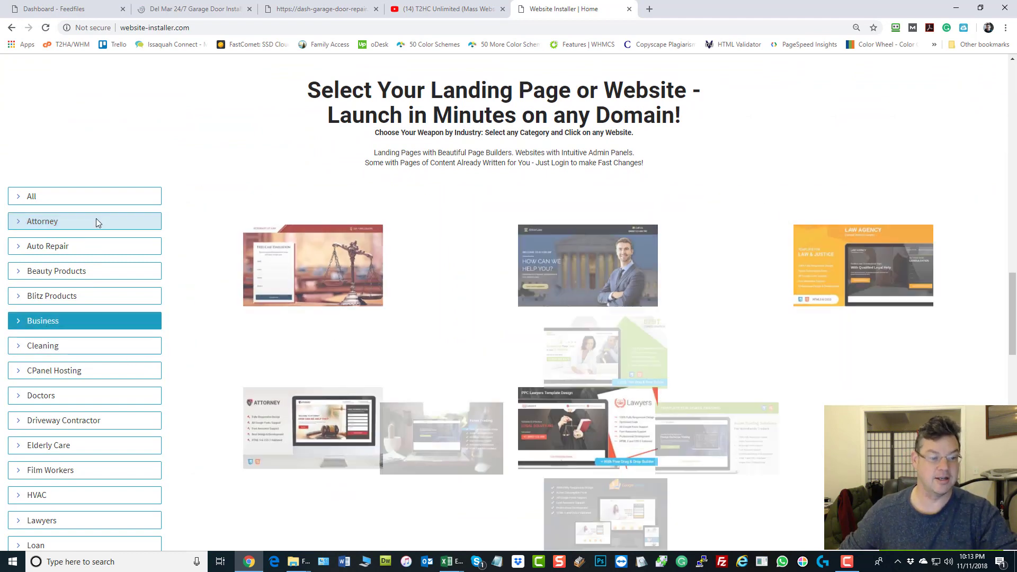
mouse_move(291, 399)
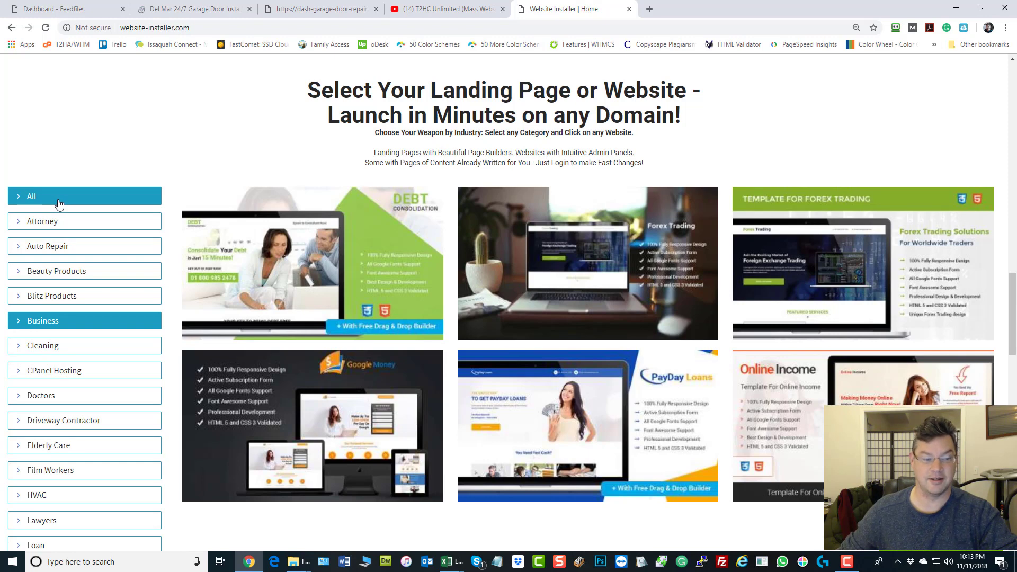
scroll(68, 381, "down", 3)
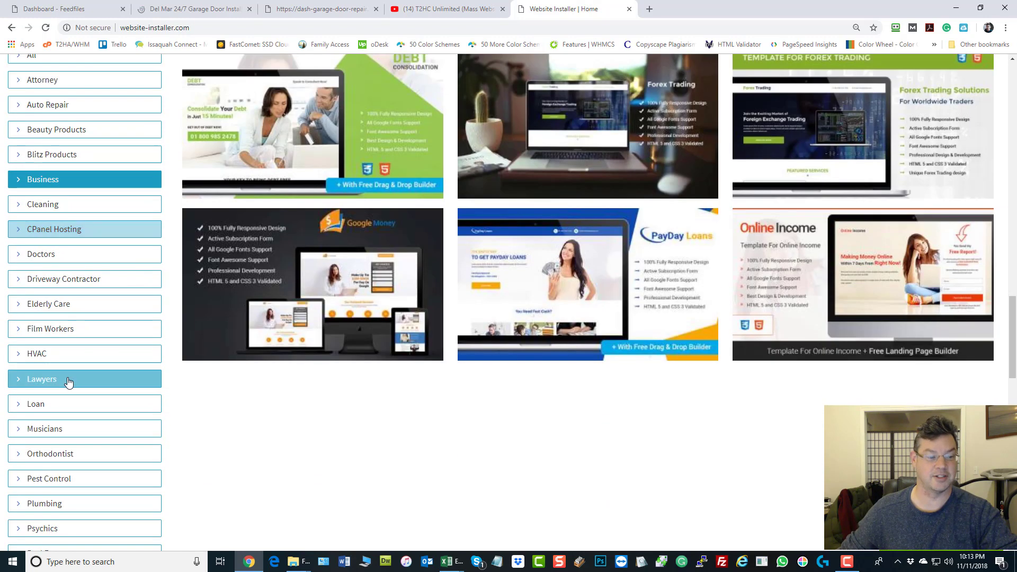
scroll(69, 382, "down", 5)
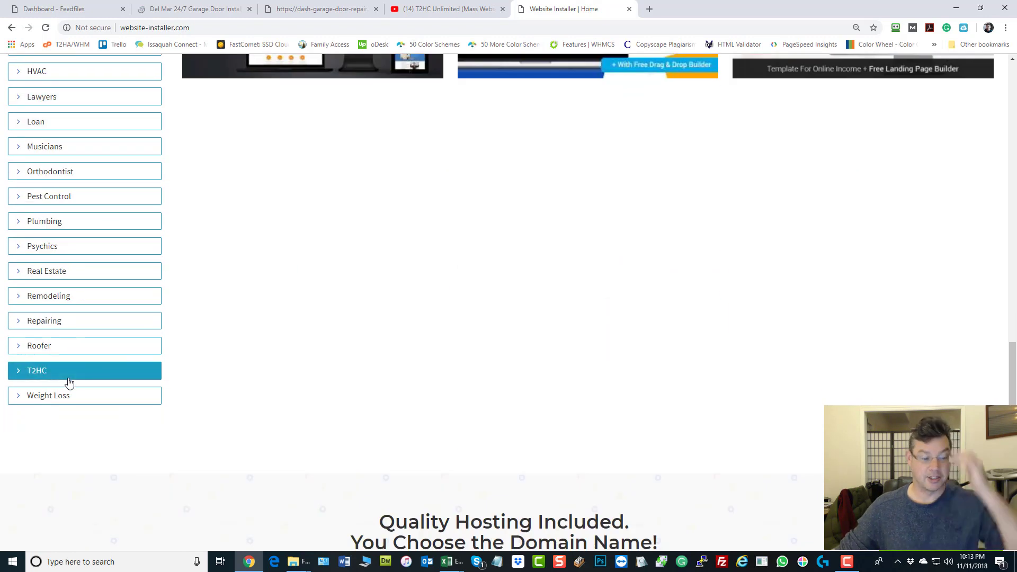
left_click(69, 381)
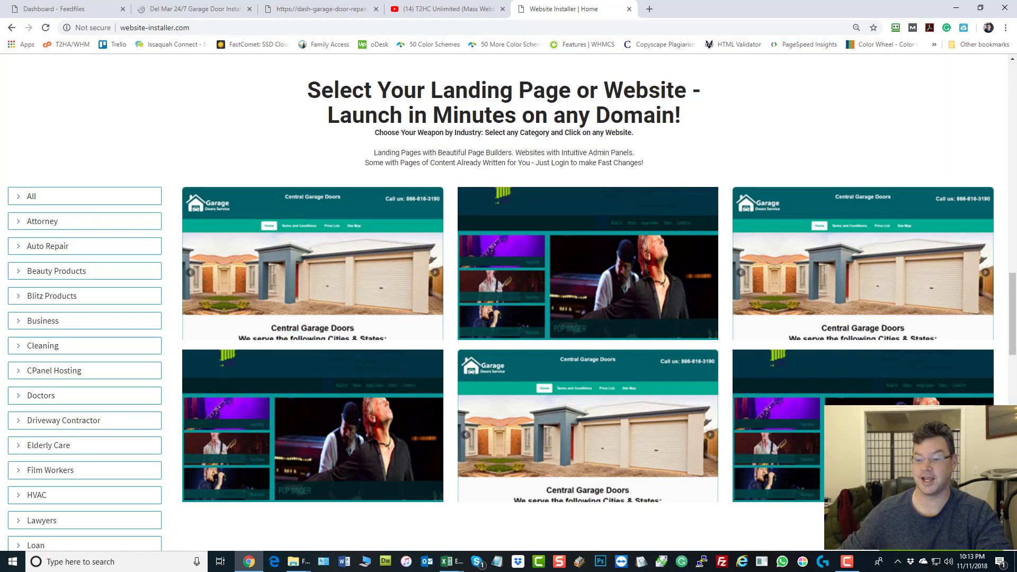
Step: Open a new Notepad note and type the contact's name and phone number
left_click(497, 562)
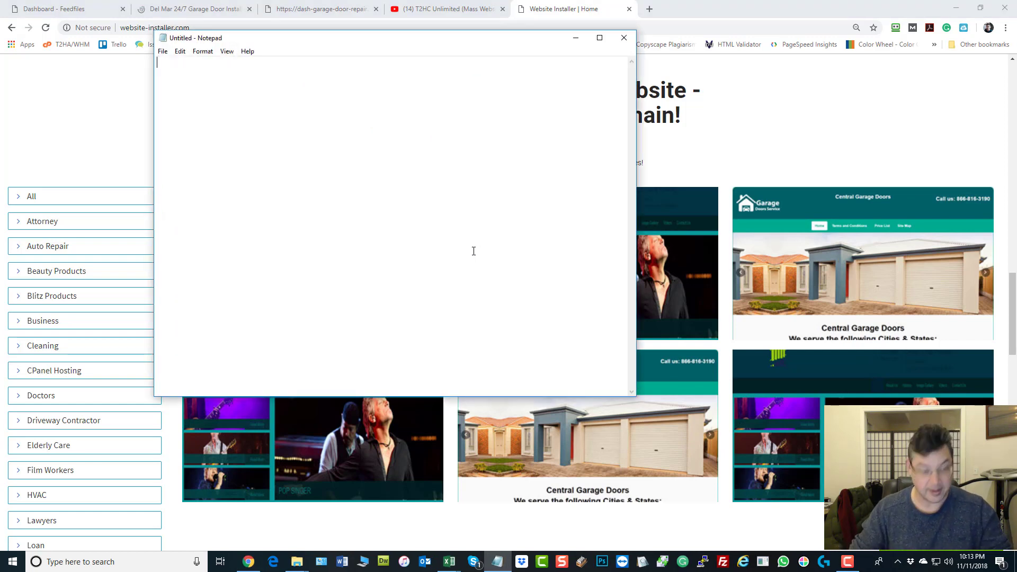
type("Dave at:")
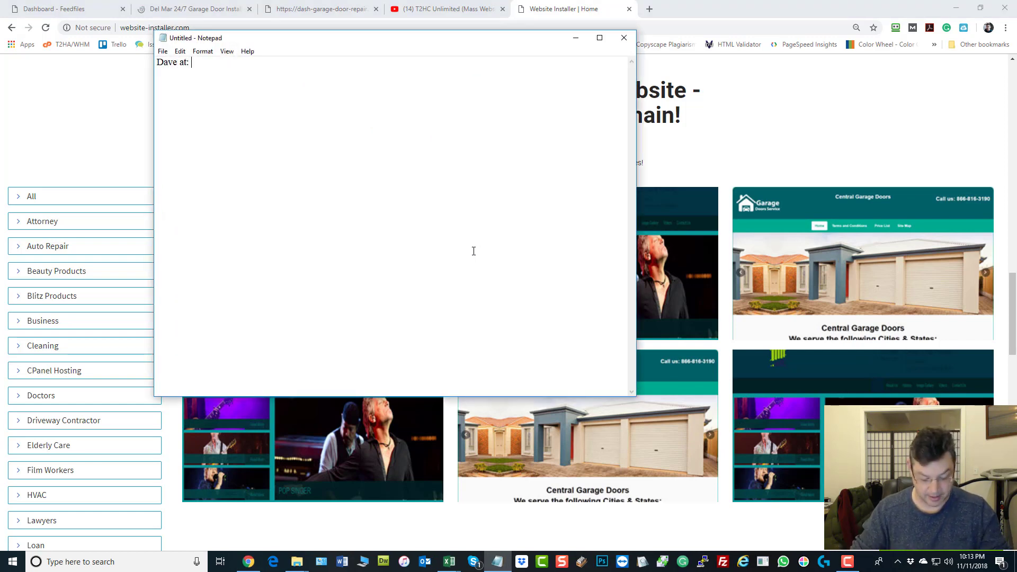
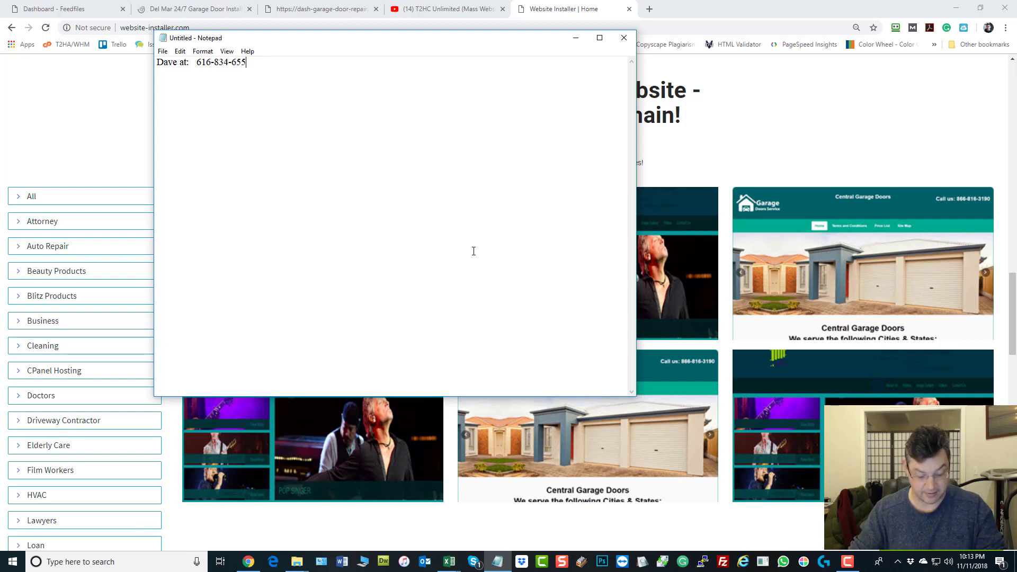
key("Return")
Step: Set all of the note's text to font size 48
key("ctrl+a")
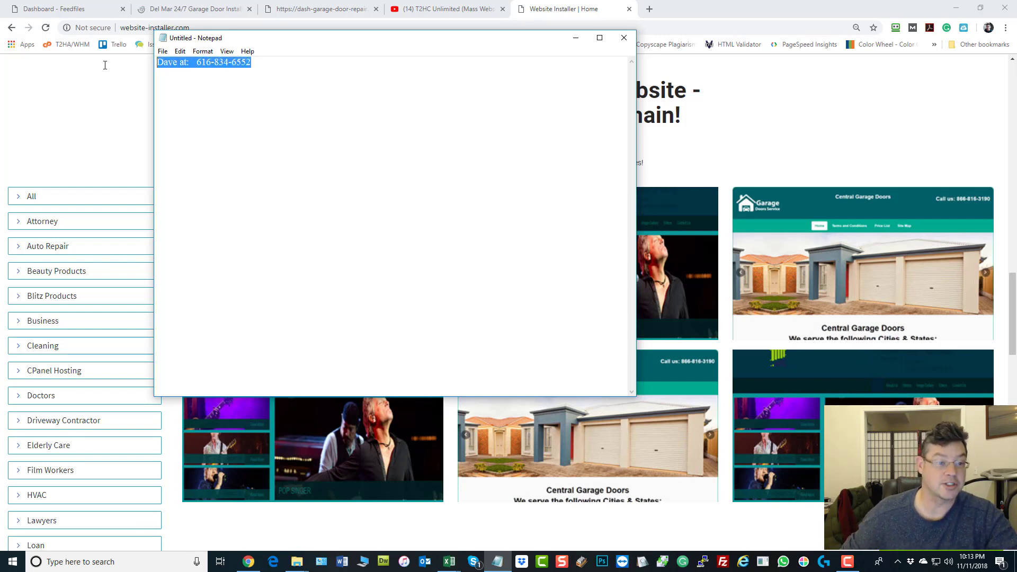
left_click(202, 51)
left_click(217, 75)
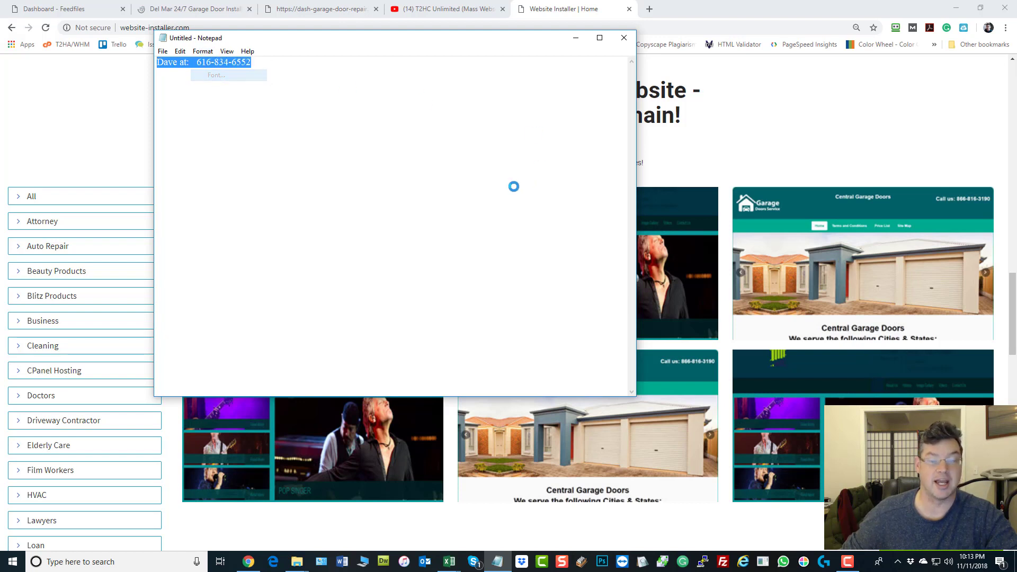
left_click(368, 206)
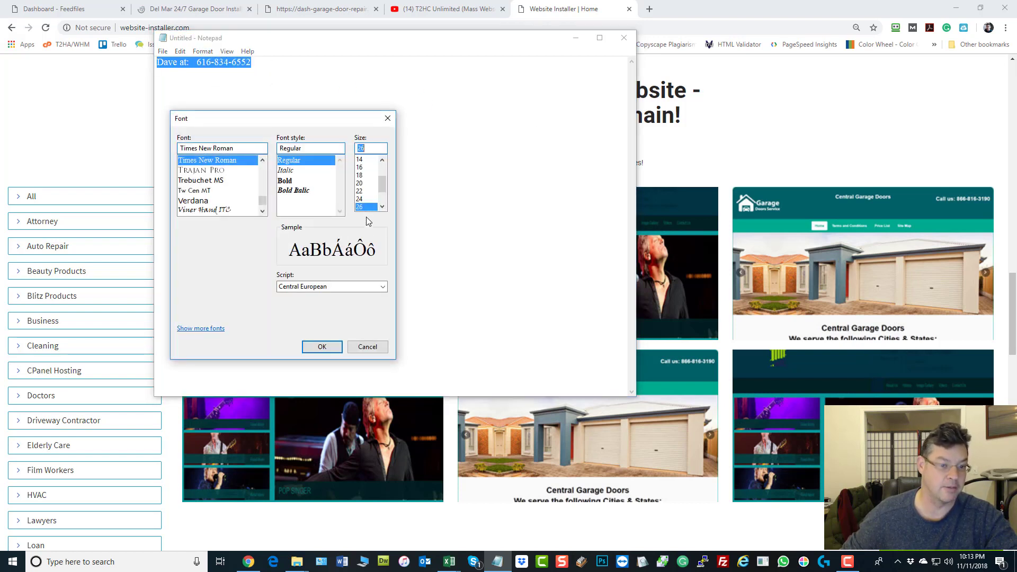
scroll(365, 178, "down", 2)
left_click(364, 199)
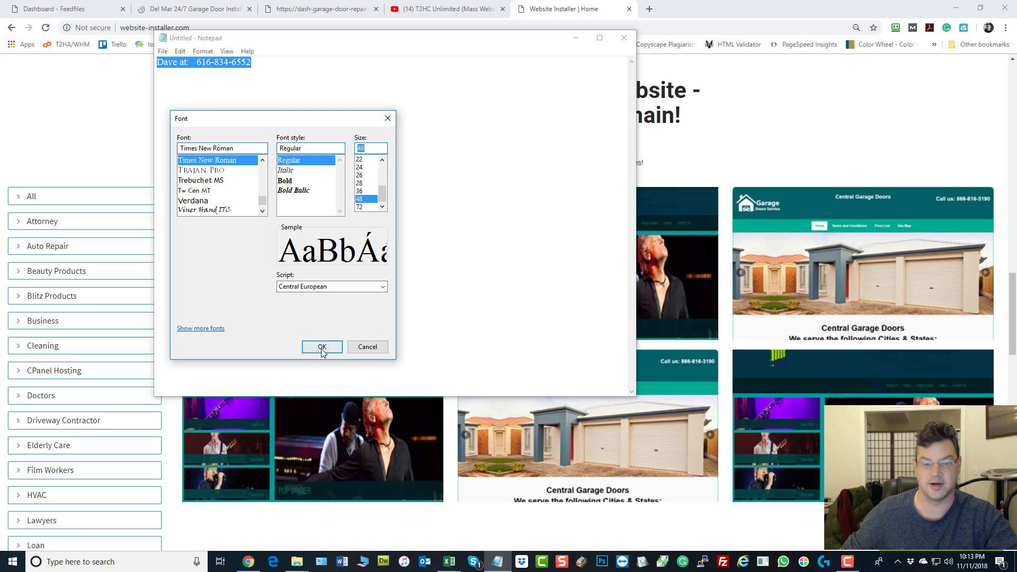
left_click(322, 347)
left_click(466, 207)
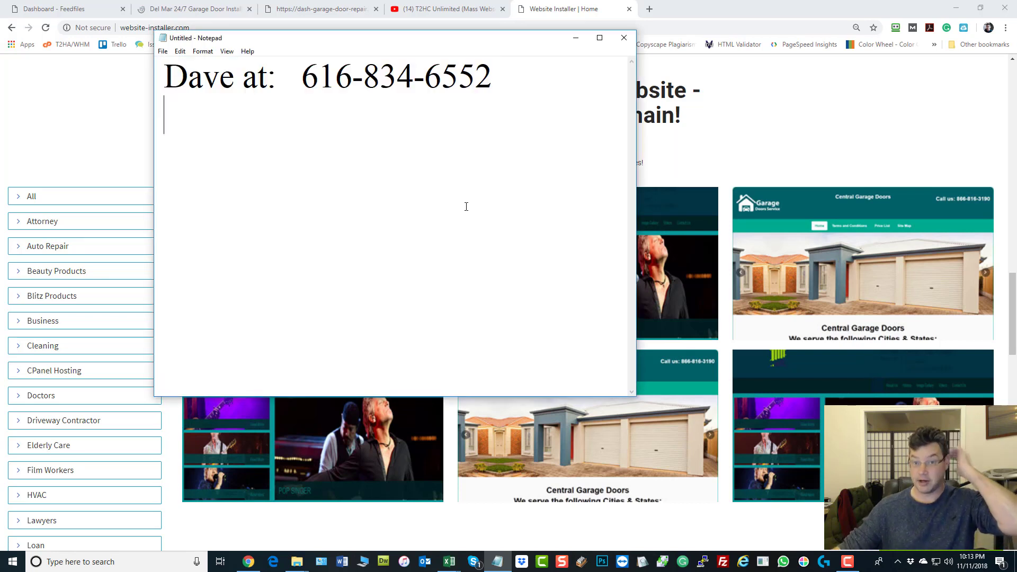